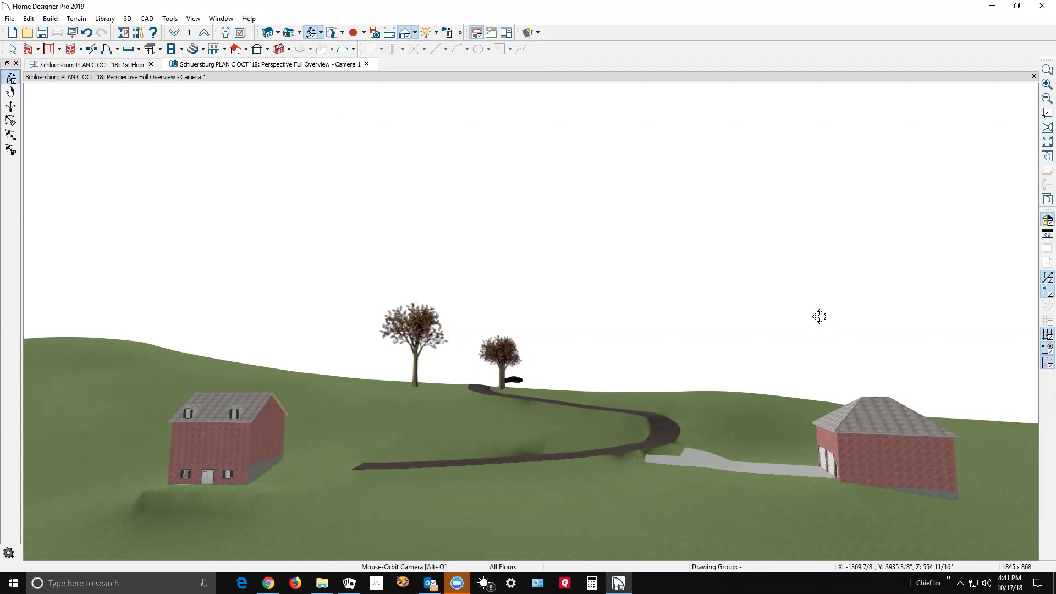
# In the 1st Floor plan view, hide the Terrain Primary Contours and Terrain Secondary Contours layers.
pyautogui.hotkey('ctrl', 'Tab')
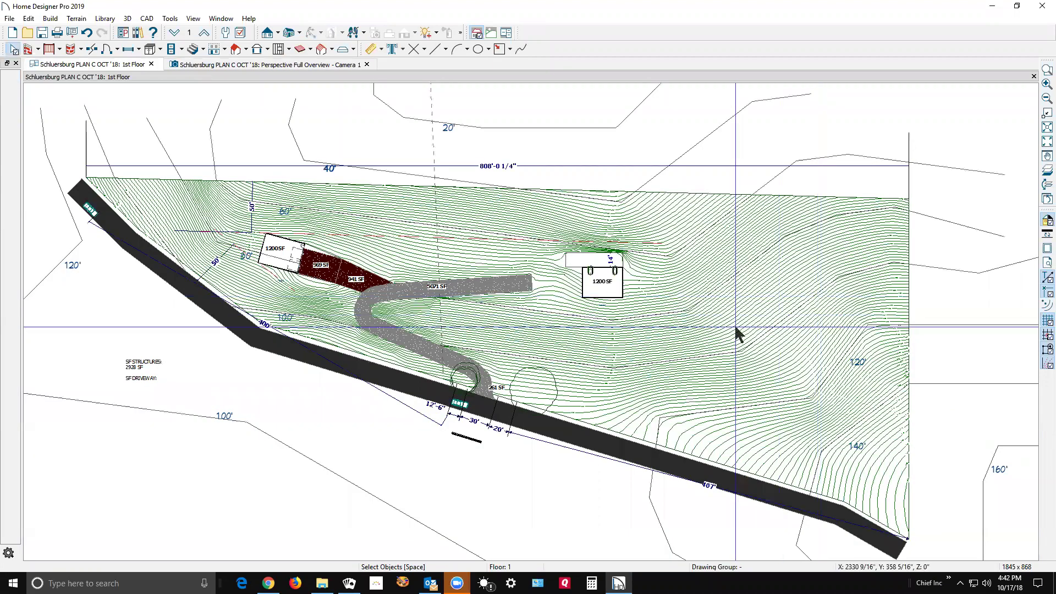
pyautogui.scroll(1, 553, 341)
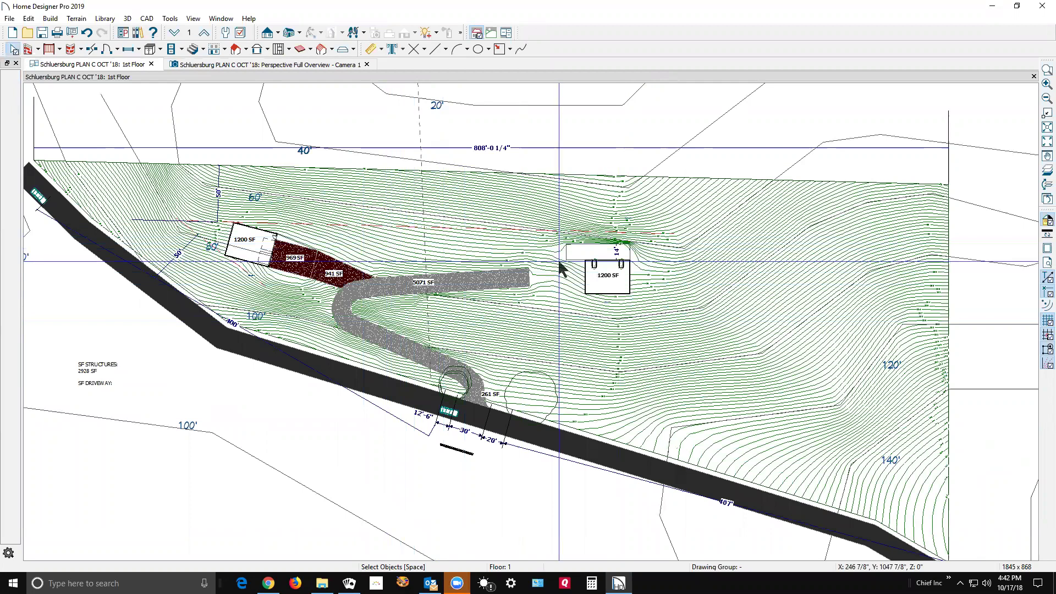
pyautogui.scroll(-1, 595, 251)
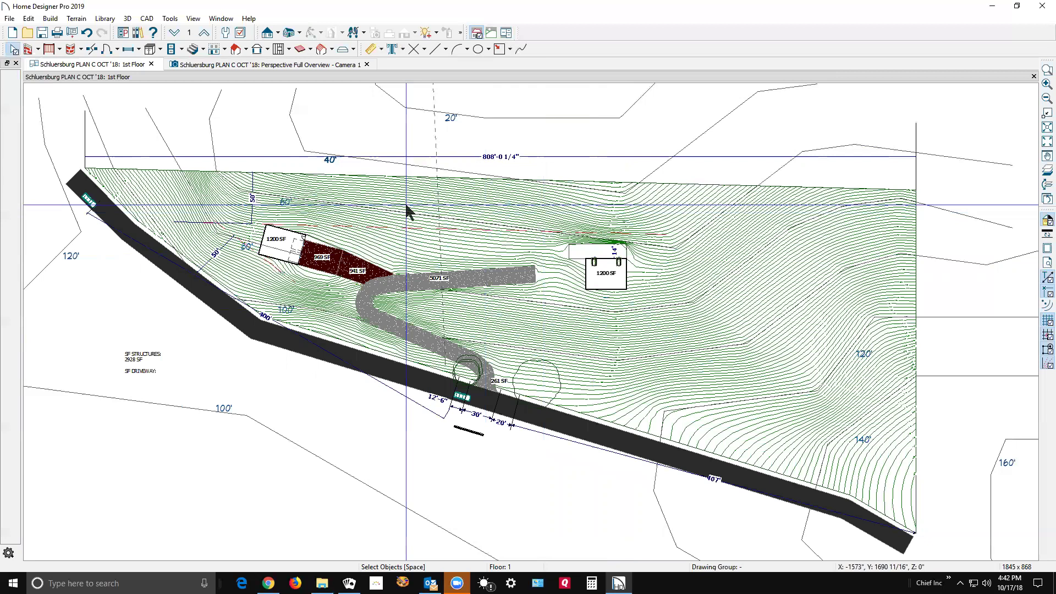
pyautogui.scroll(1, 166, 96)
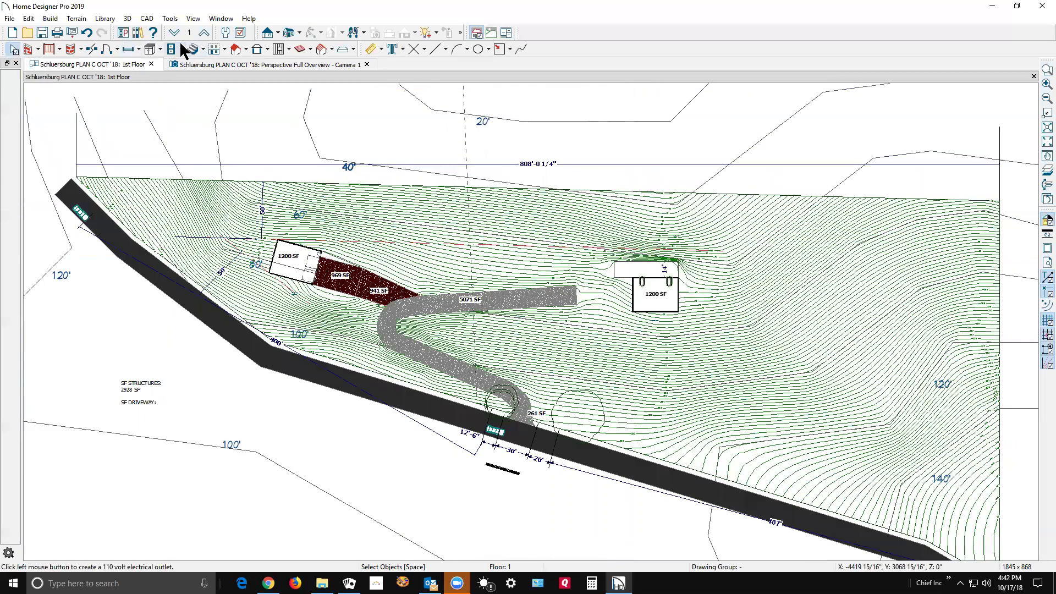
pyautogui.click(239, 32)
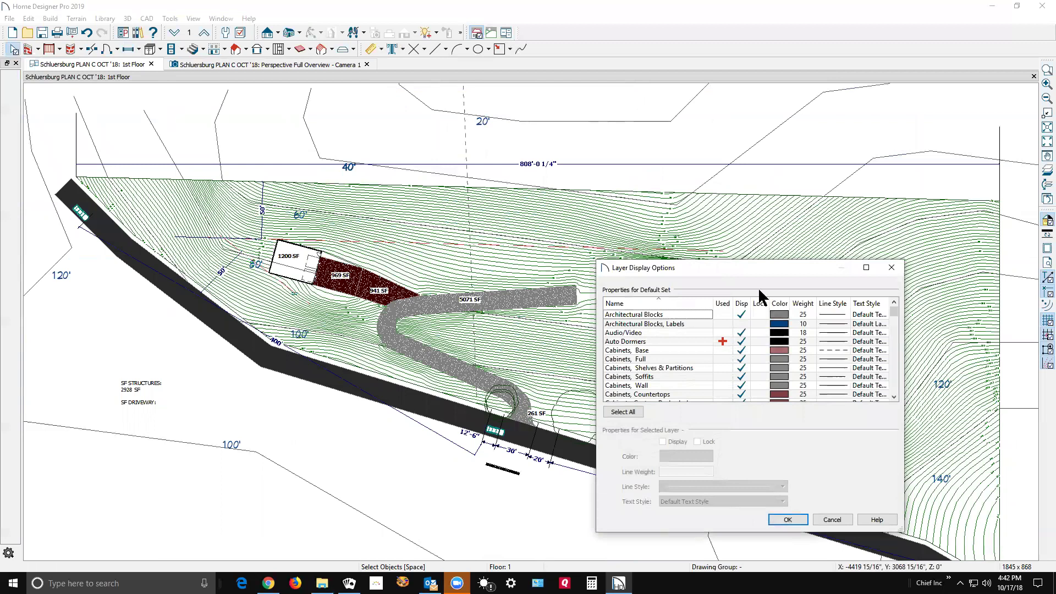
pyautogui.press('t')
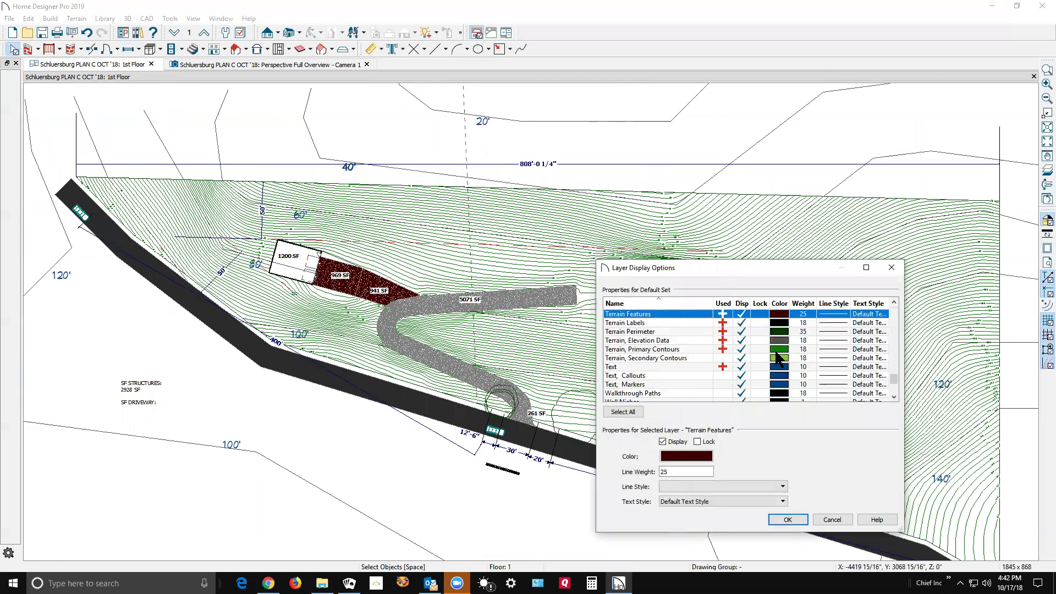
pyautogui.click(747, 349)
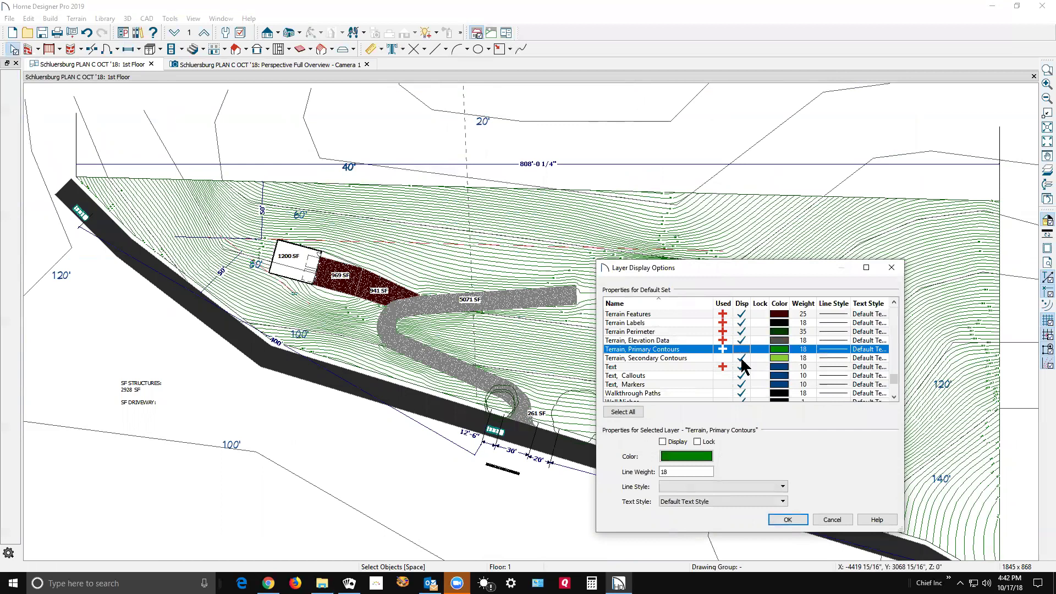
pyautogui.click(743, 358)
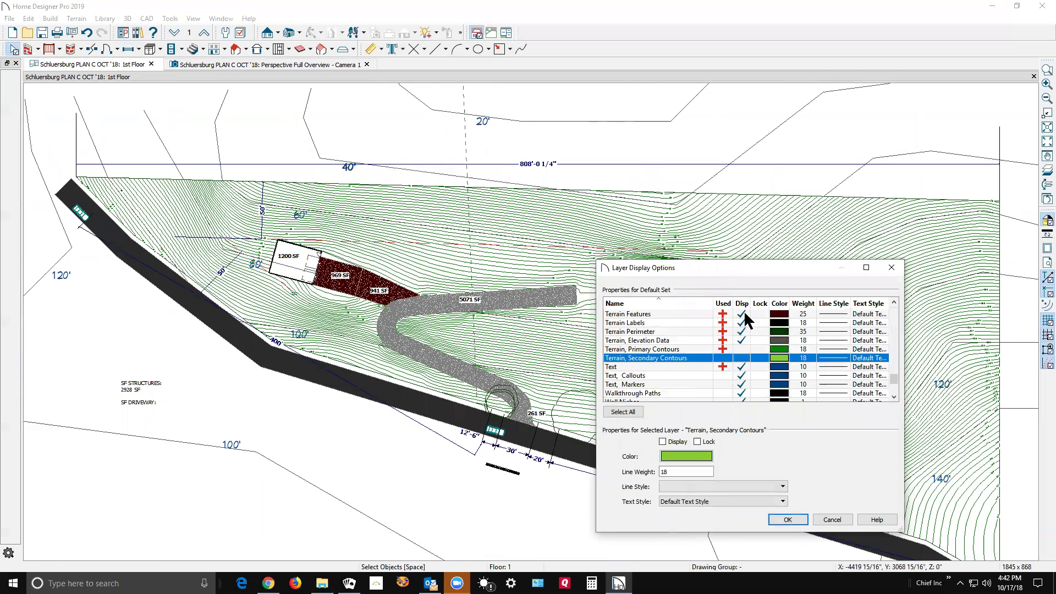
pyautogui.scroll(8, 744, 360)
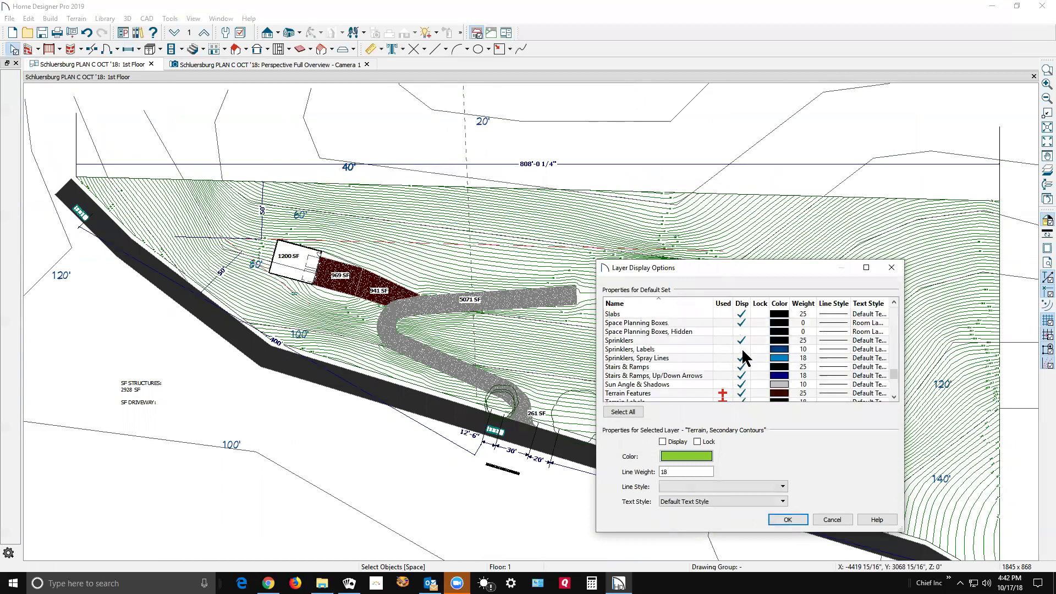
pyautogui.scroll(7, 743, 351)
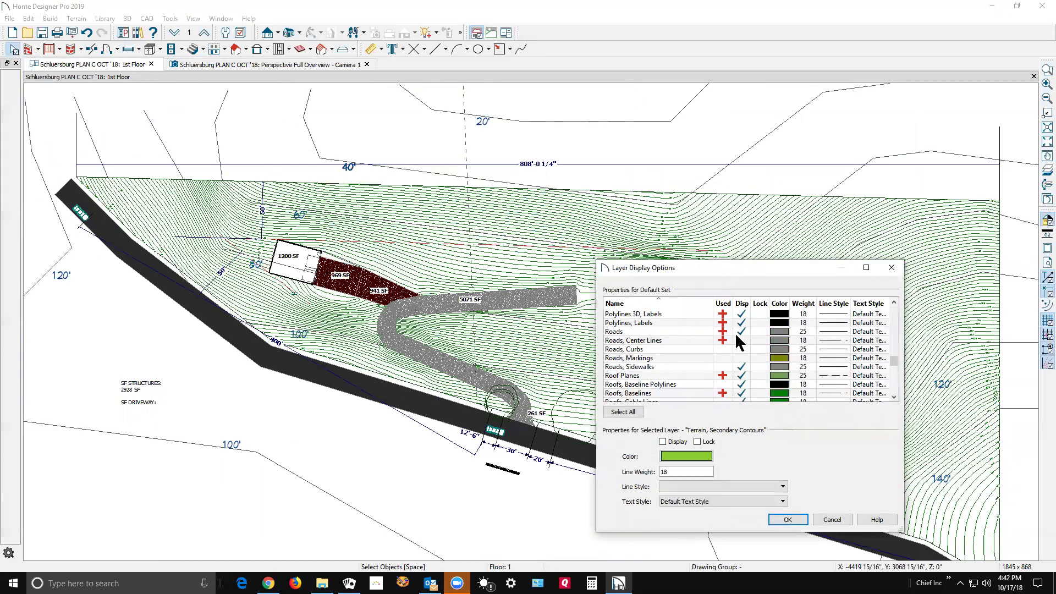
pyautogui.click(788, 520)
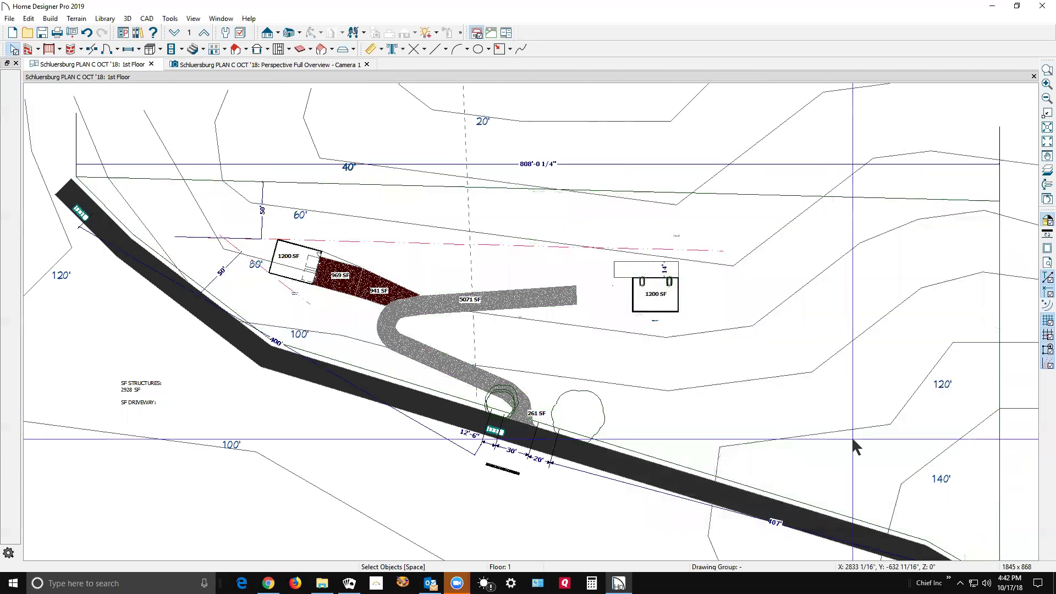
# Examine the 60' and 40' elevation lines and the area where the driveway meets the parking pad.
pyautogui.click(800, 374)
pyautogui.moveTo(800, 374); pyautogui.dragTo(743, 254)
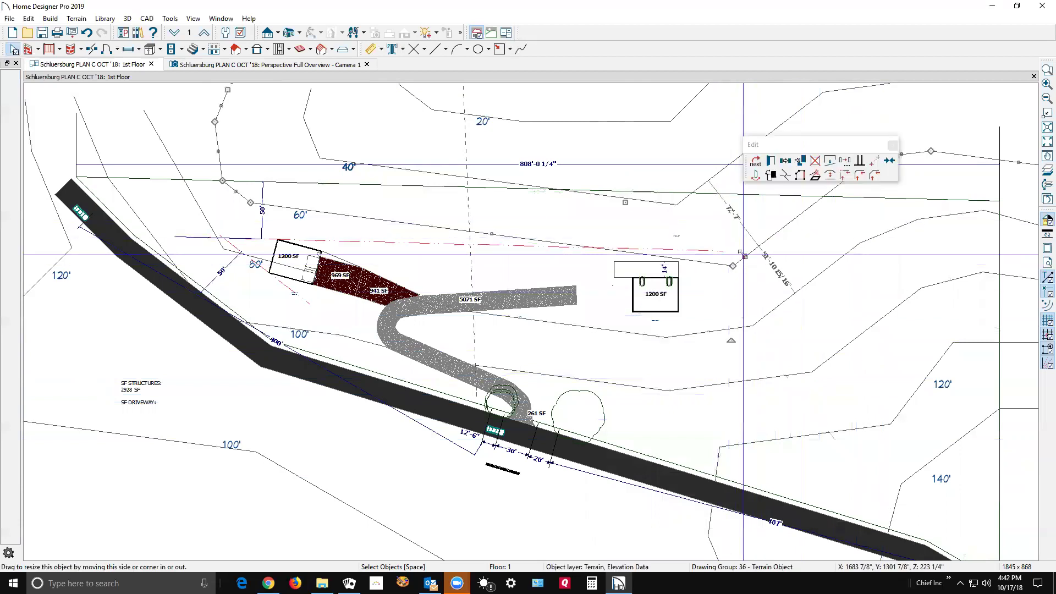
pyautogui.click(596, 195)
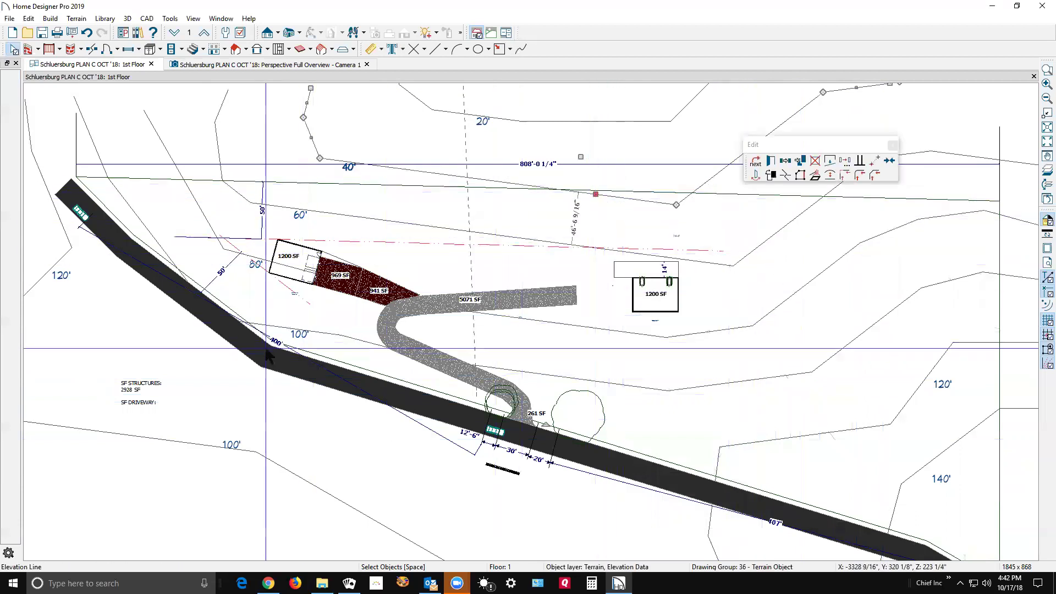
pyautogui.scroll(2, 418, 311)
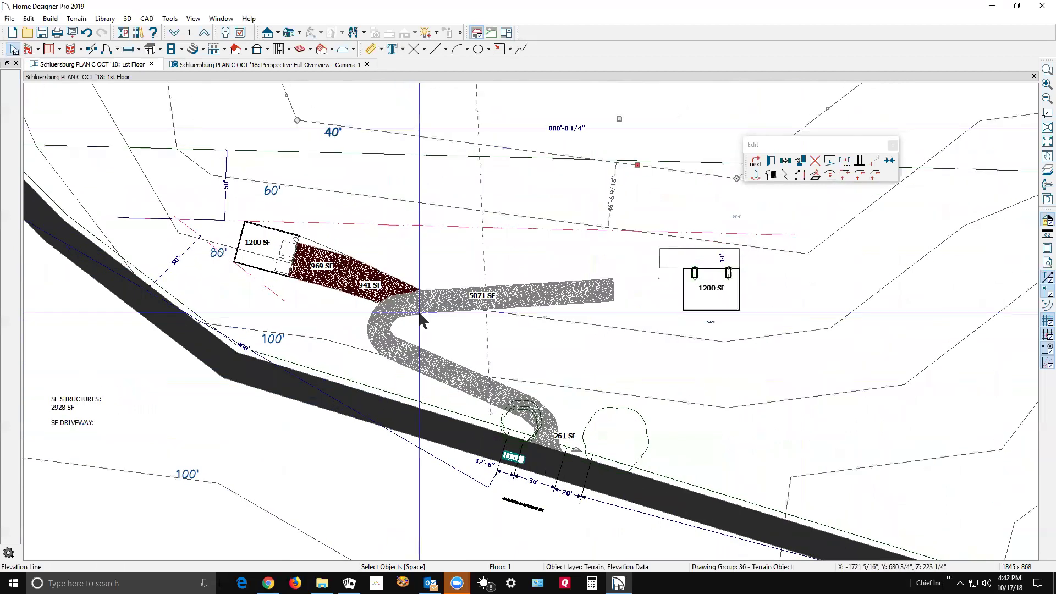
pyautogui.click(494, 345)
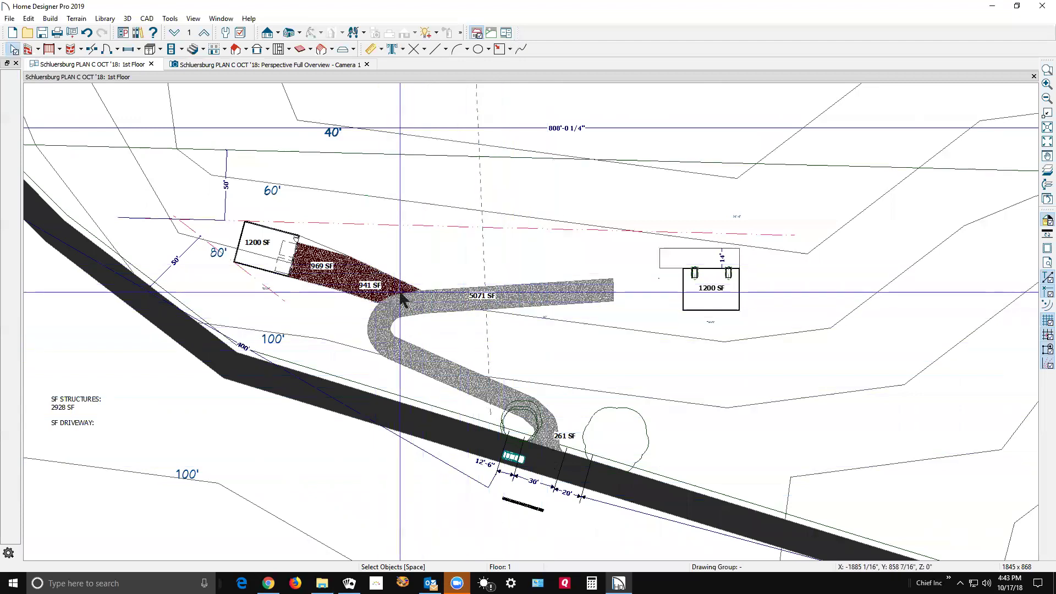
pyautogui.scroll(1, 390, 292)
pyautogui.scroll(1, 385, 297)
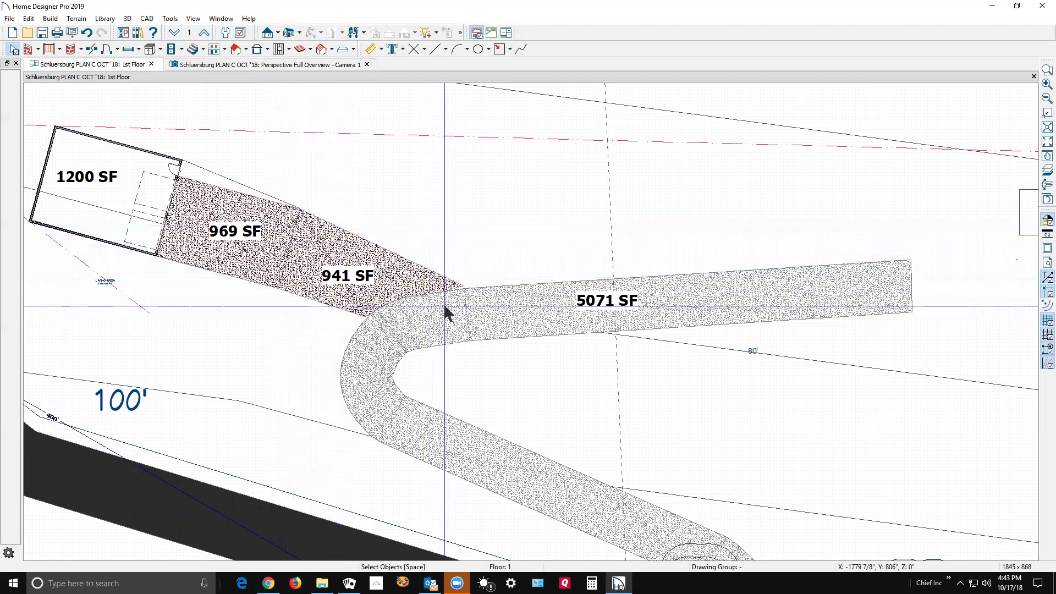
pyautogui.scroll(-2, 444, 302)
# Inspect the driveway bend and parking pad slopes in the perspective full overview.
pyautogui.hotkey('ctrl', 'Tab')
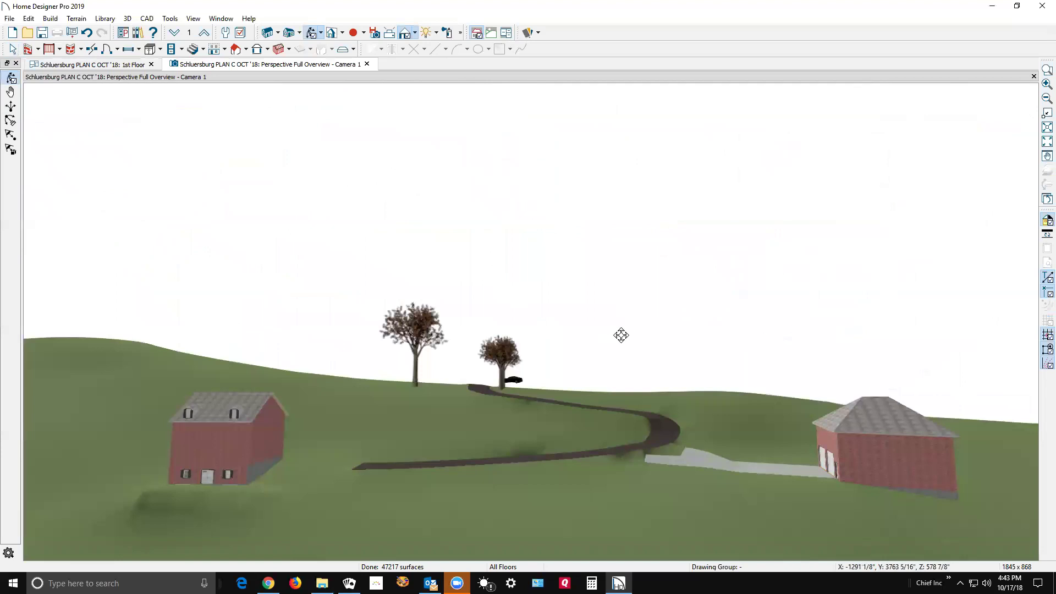
pyautogui.scroll(5, 663, 467)
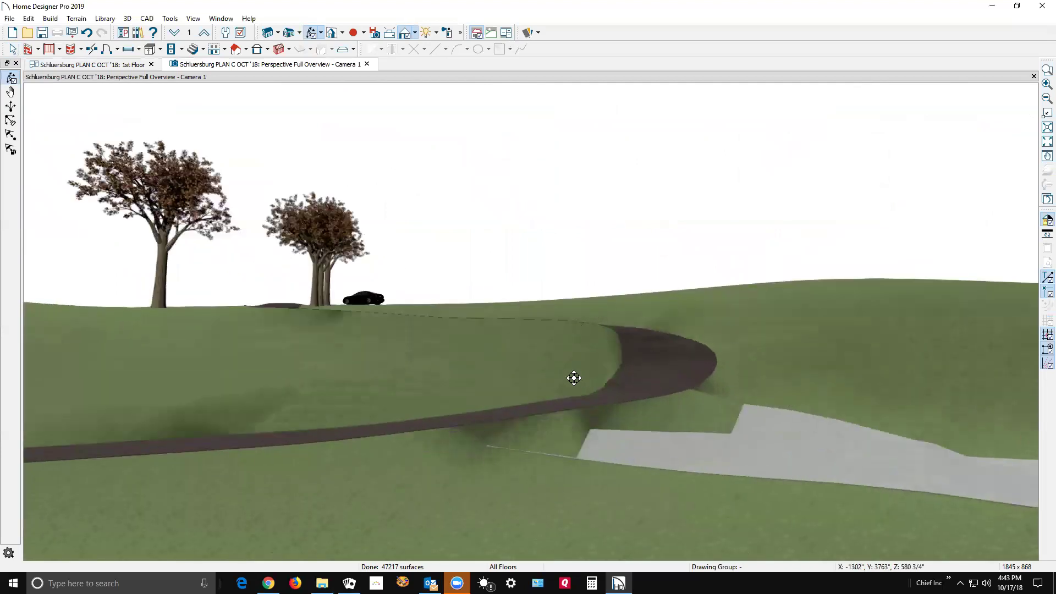
pyautogui.press('space')
pyautogui.scroll(-3, 700, 363)
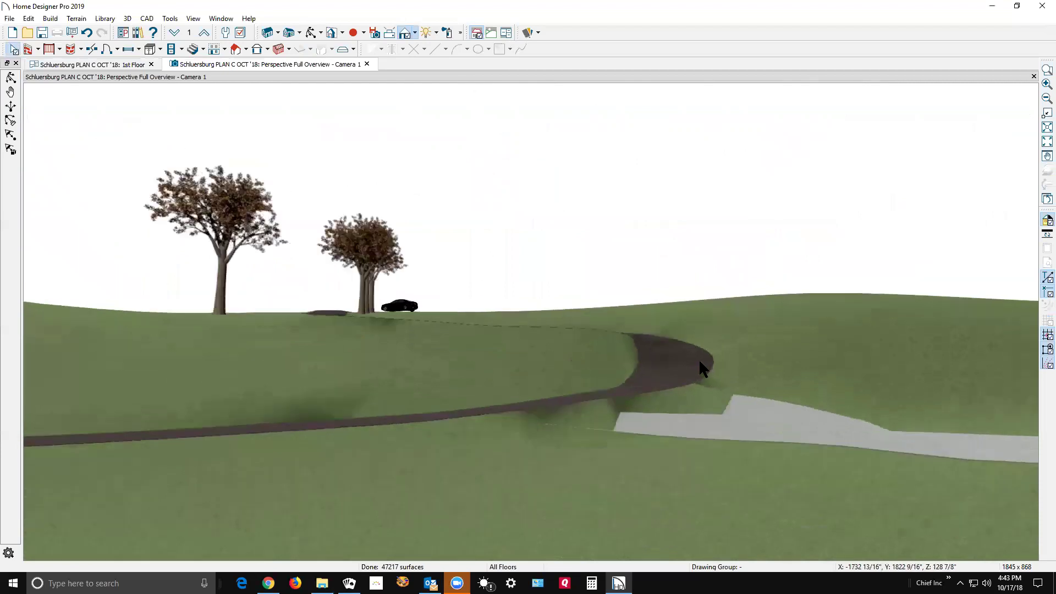
pyautogui.scroll(-3, 700, 362)
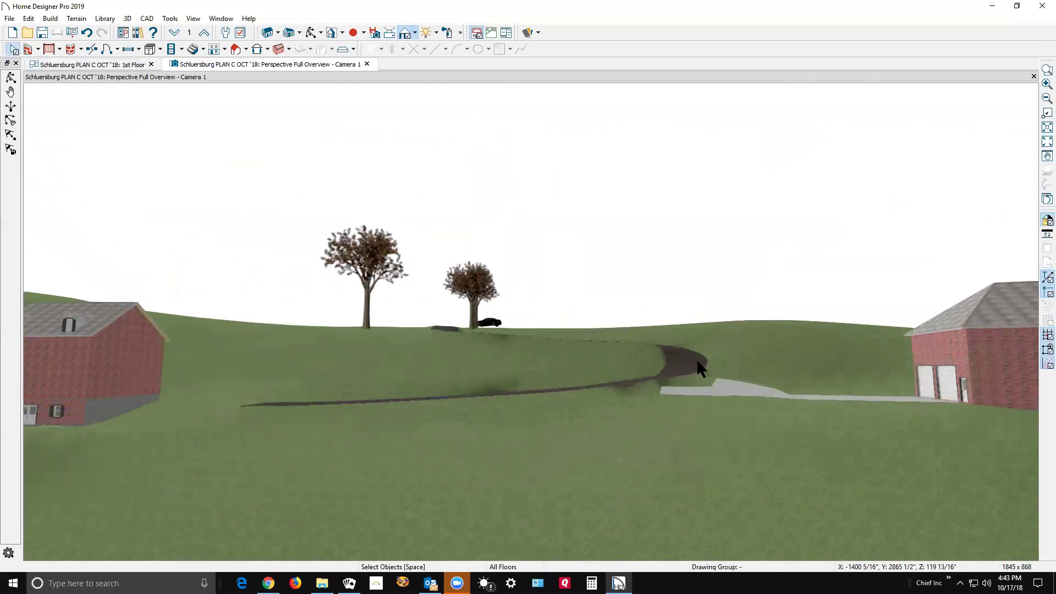
pyautogui.scroll(-3, 697, 362)
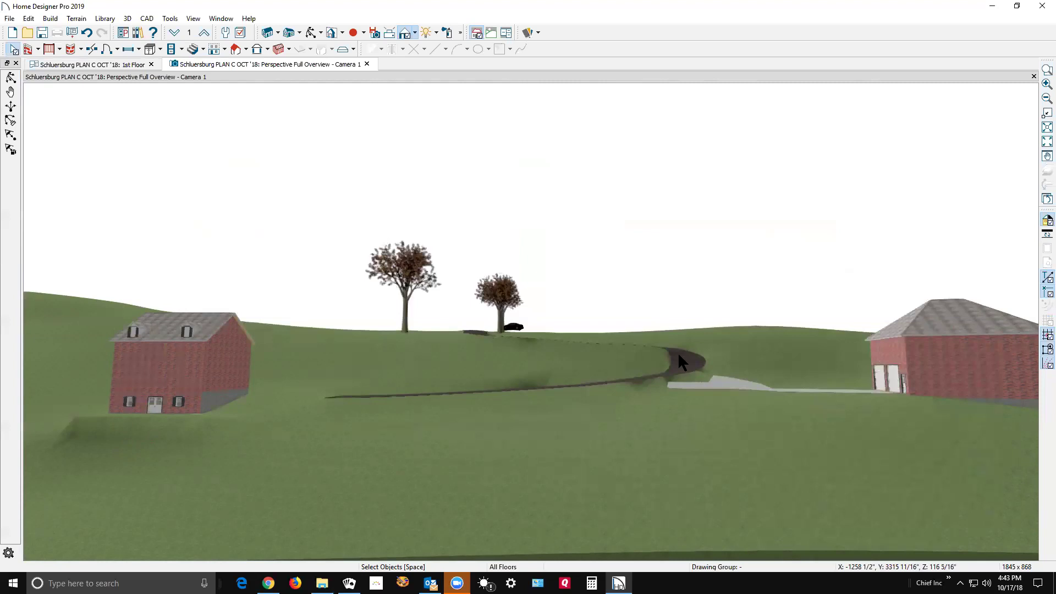
# Back in the floor plan, check the elevation setting of the 80' elevation line crossing the driveway.
pyautogui.hotkey('ctrl', 'Tab')
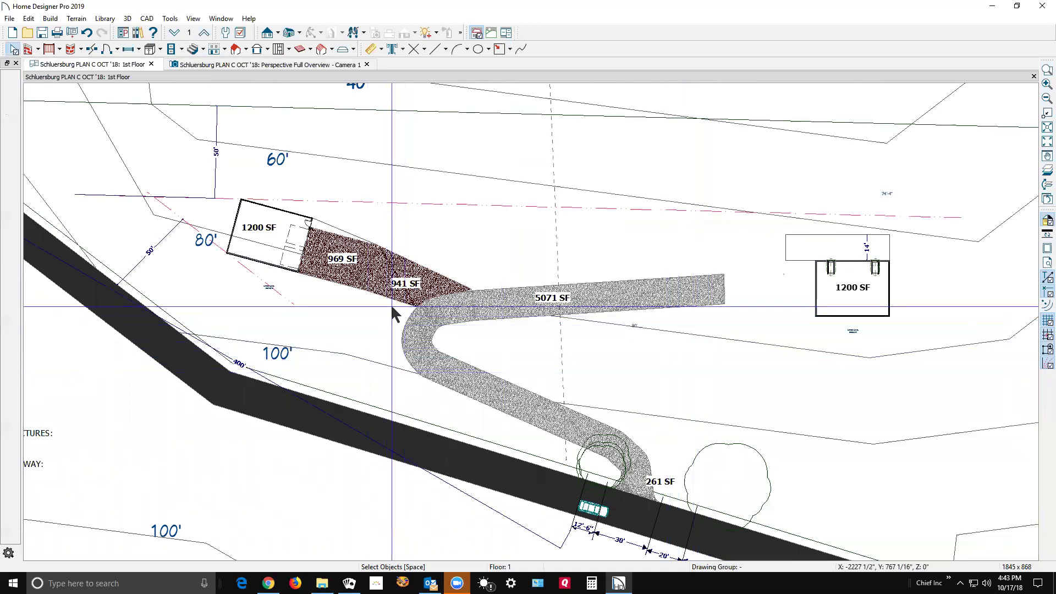
pyautogui.click(675, 332)
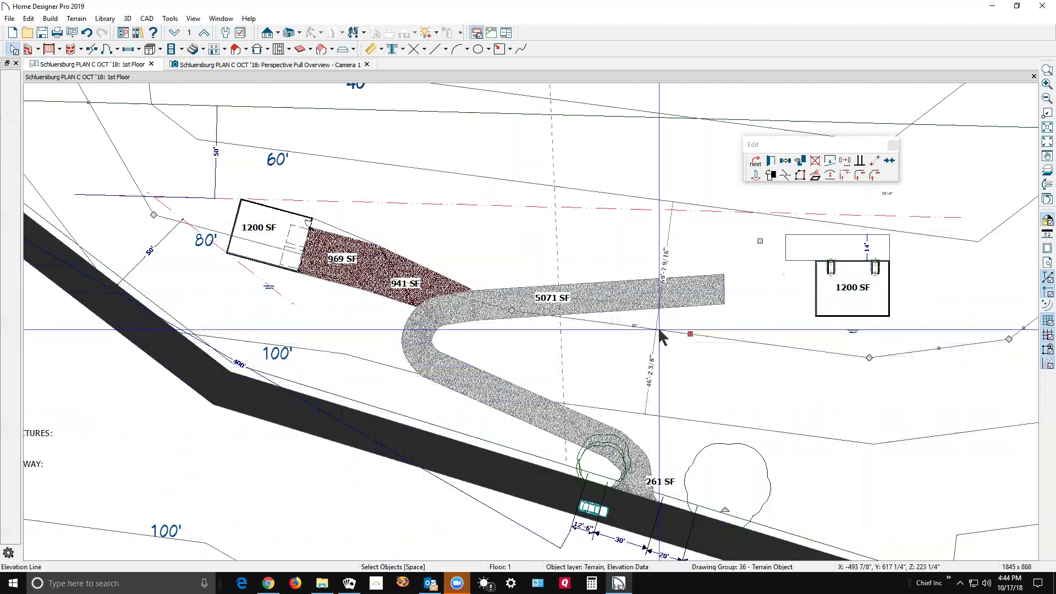
pyautogui.click(771, 160)
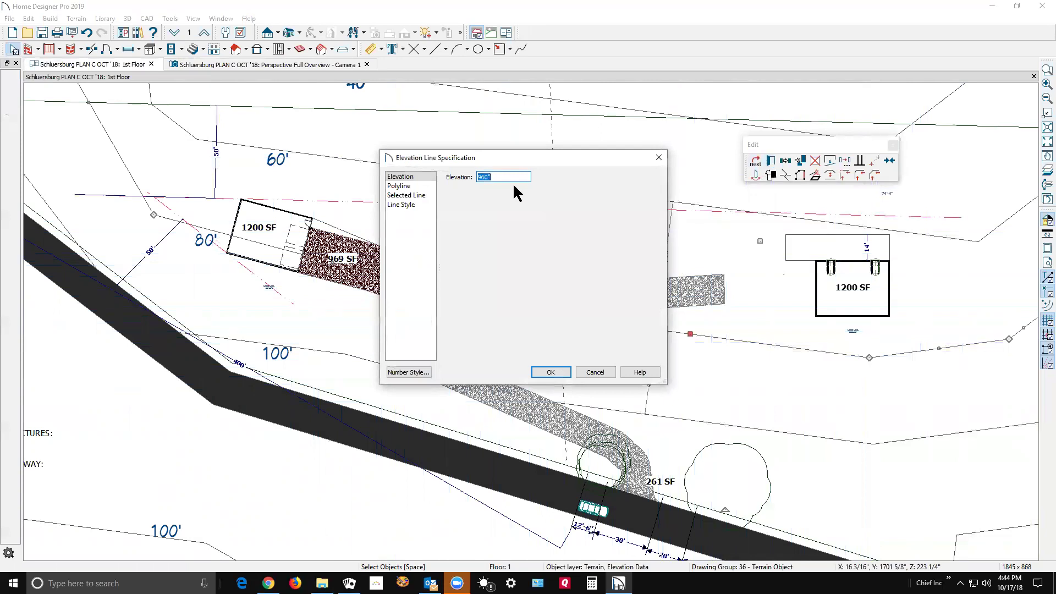
pyautogui.click(596, 372)
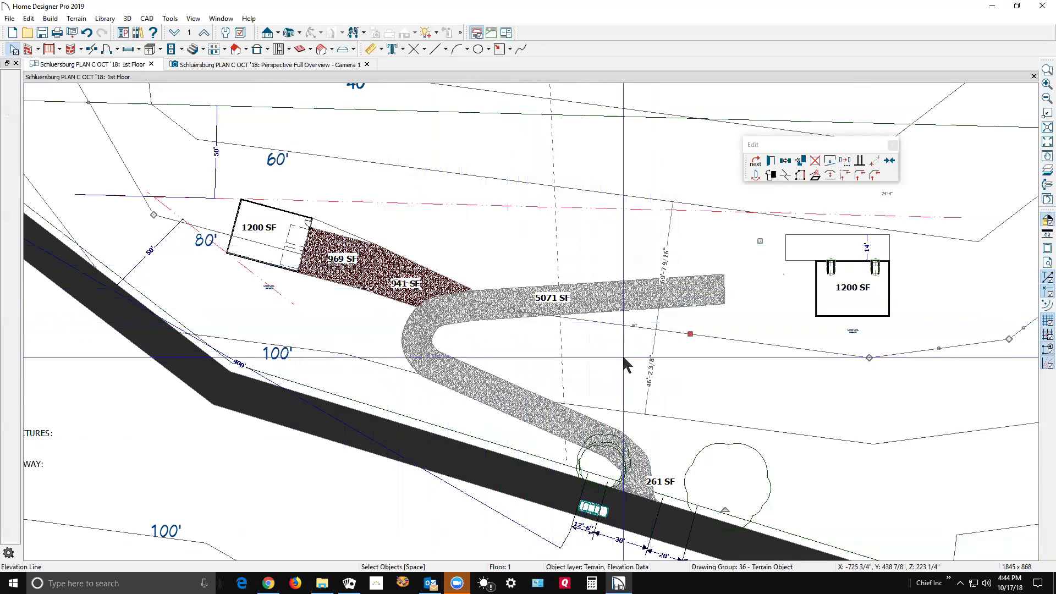
# Break the 80' elevation line beside the driveway and pull the eastern piece's end clear of the driveway's lower edge.
pyautogui.click(830, 163)
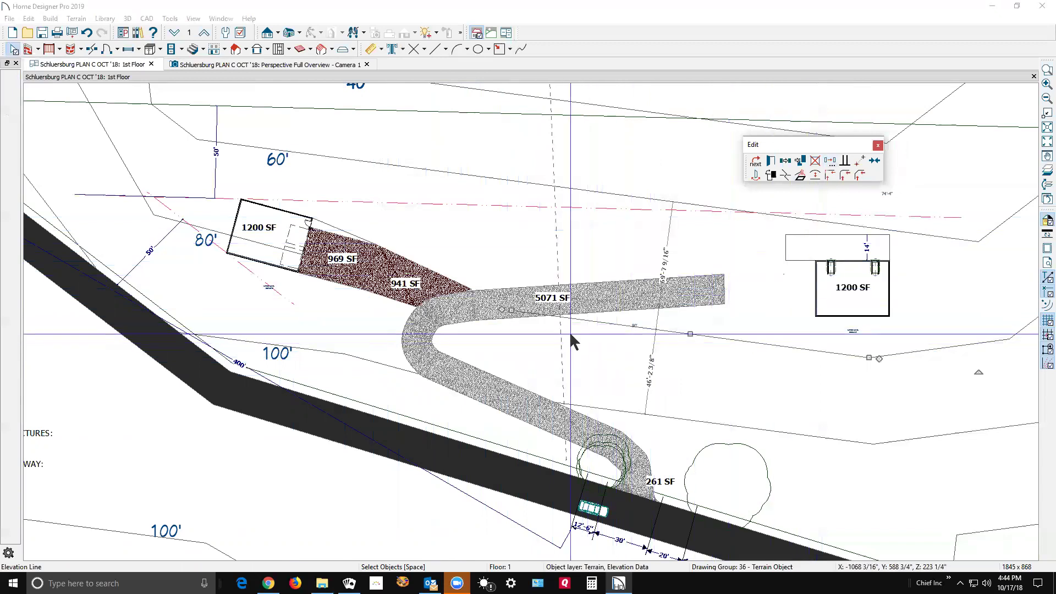
pyautogui.moveTo(510, 314); pyautogui.dragTo(576, 320)
pyautogui.click(594, 331)
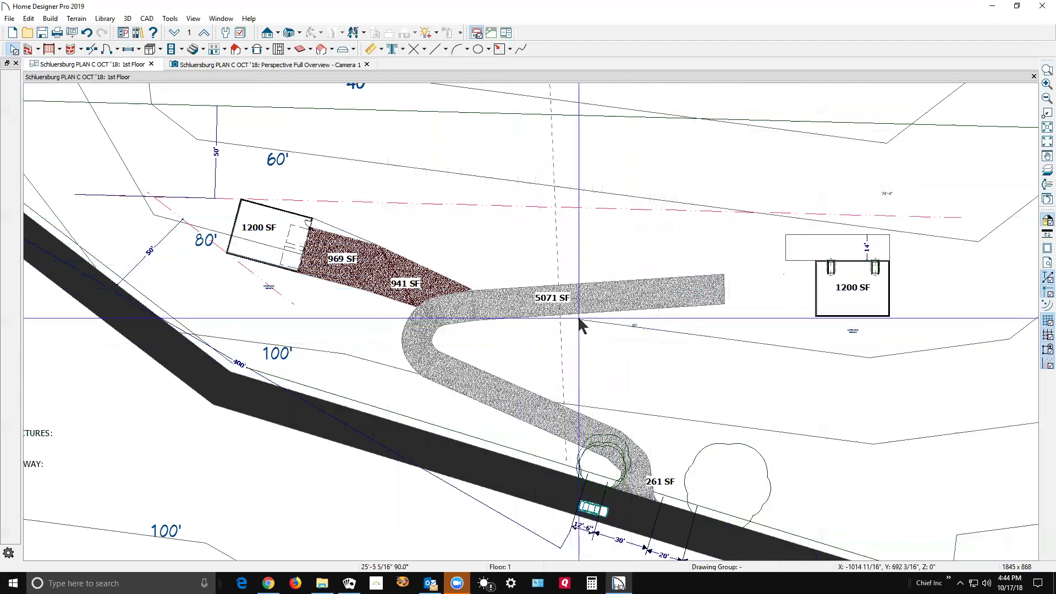
# Shorten the western piece of the 80' elevation line so it ends just before the 1200 SF building beside the parking pad.
pyautogui.click(169, 216)
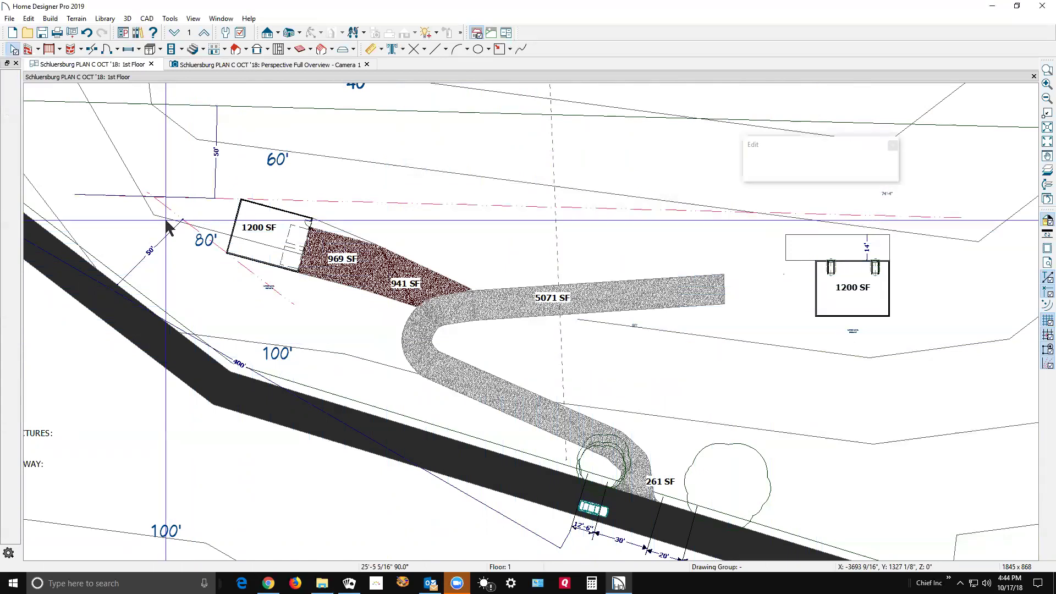
pyautogui.scroll(2, 392, 303)
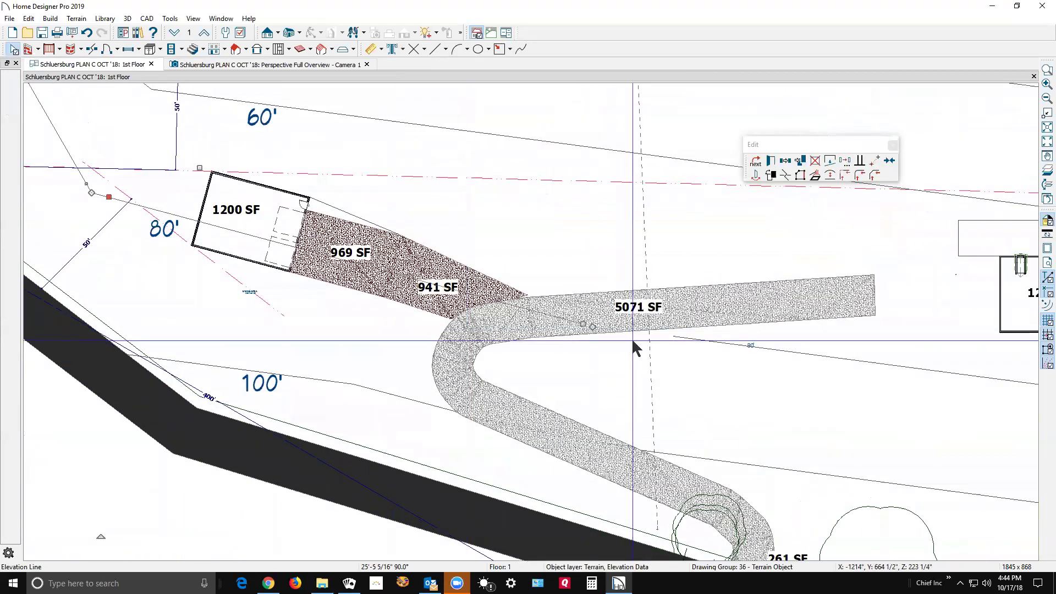
pyautogui.moveTo(588, 324); pyautogui.dragTo(196, 217)
pyautogui.click(378, 329)
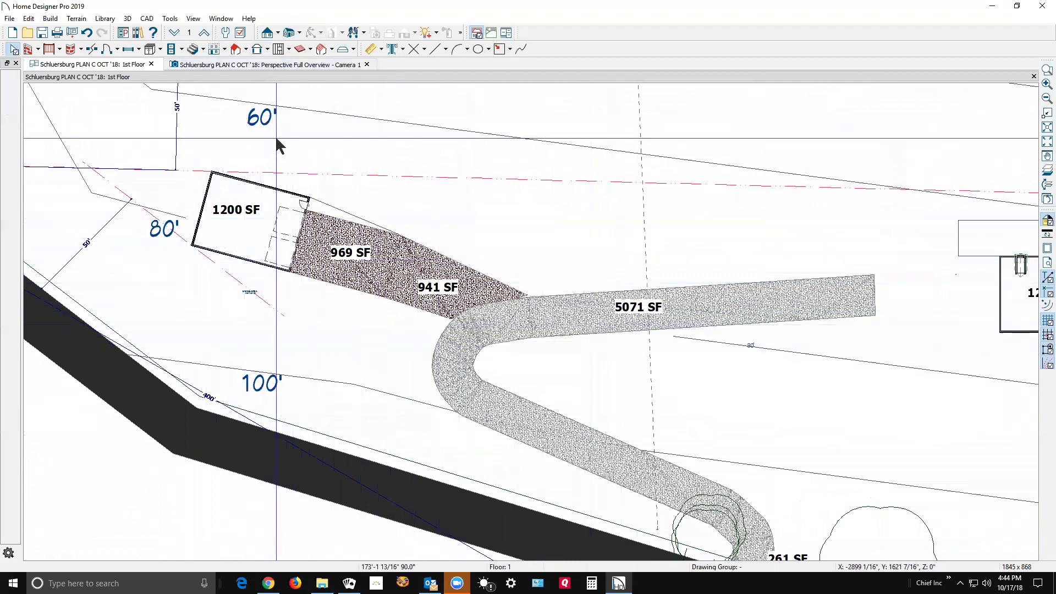
# Draw a rectangular elevation region about 62'-6" wide over the junction of the driveway and the 941 SF pad.
pyautogui.click(79, 19)
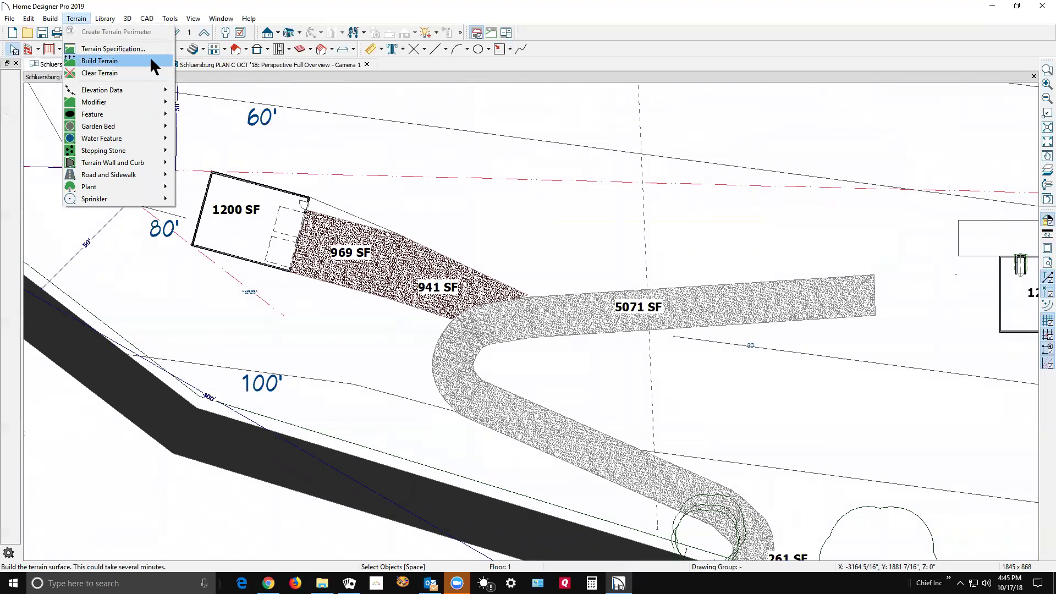
pyautogui.moveTo(110, 93)
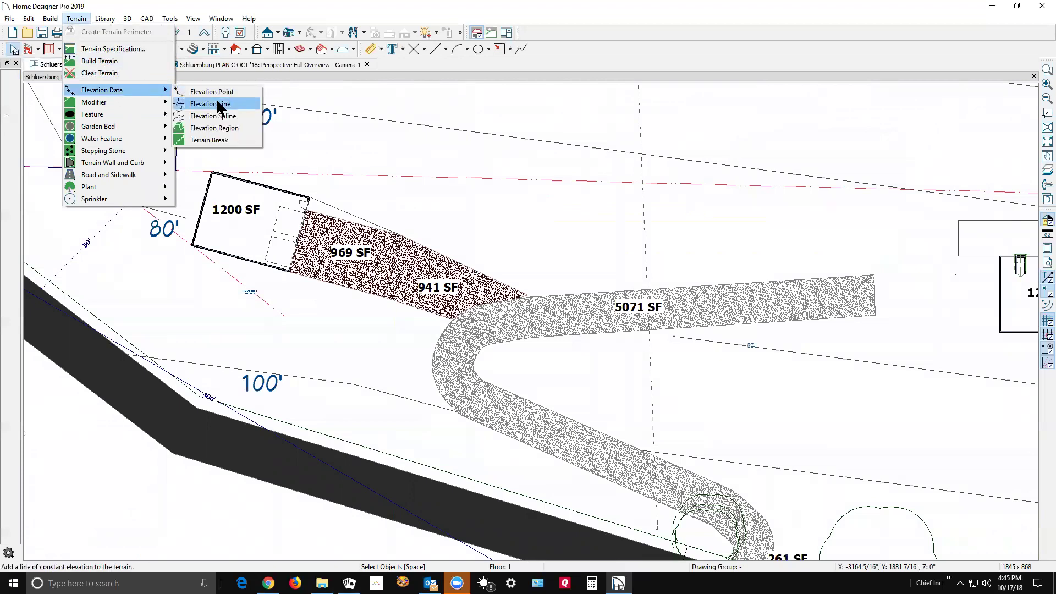
pyautogui.click(233, 129)
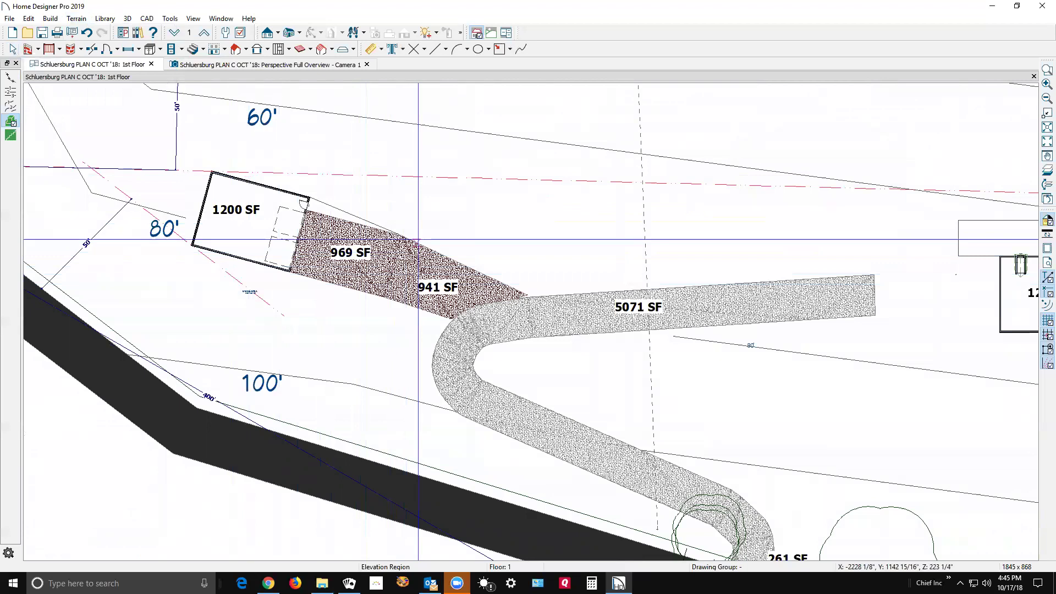
pyautogui.moveTo(416, 243); pyautogui.dragTo(574, 348)
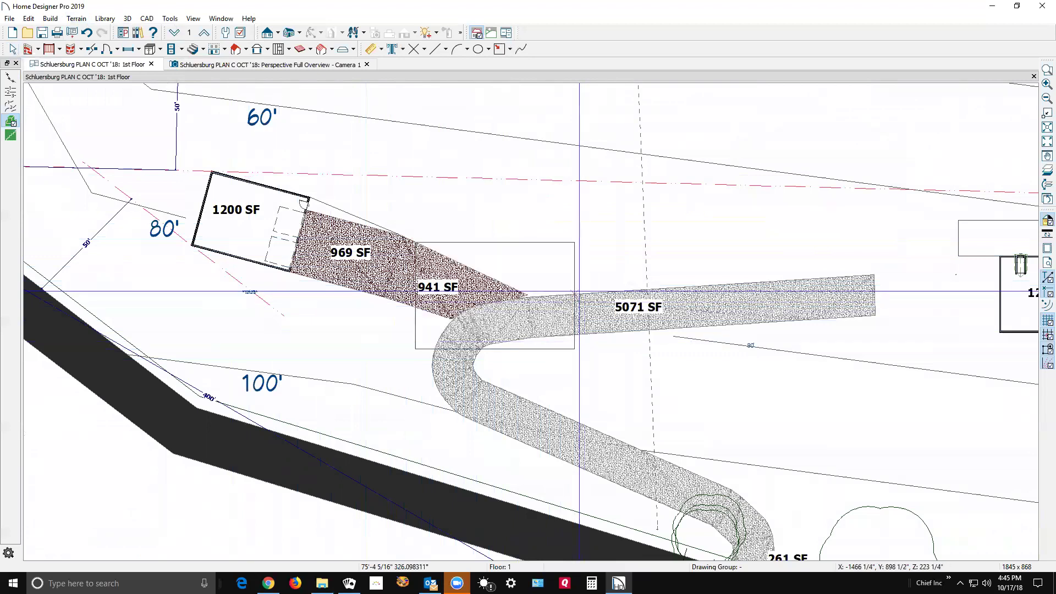
pyautogui.click(576, 246)
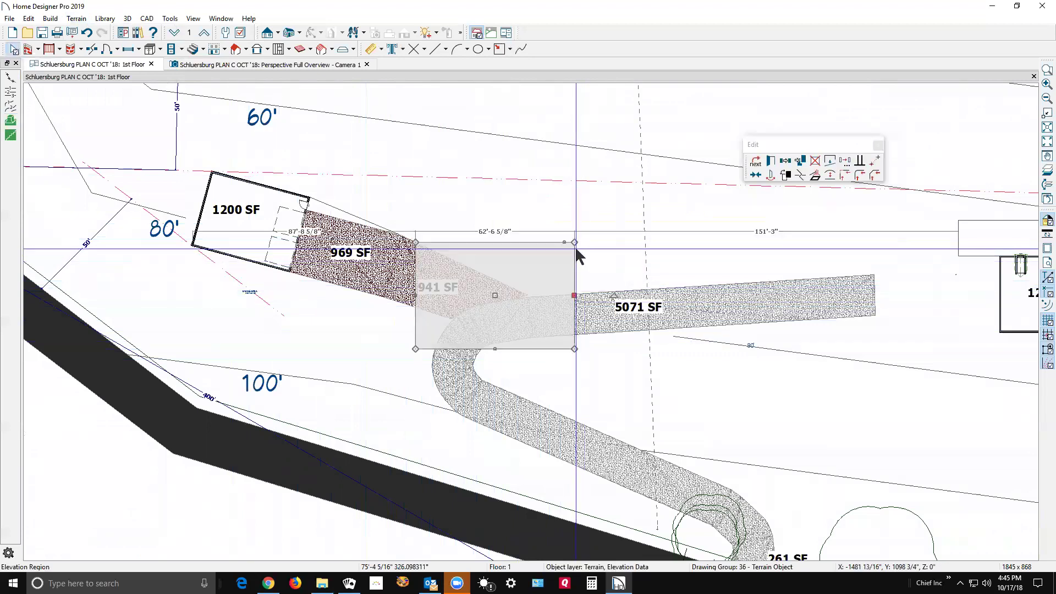
# Pull the elevation region's northeast corner in toward the tip of the 941 SF pad and set the region's elevation to 960".
pyautogui.moveTo(570, 248); pyautogui.dragTo(530, 273)
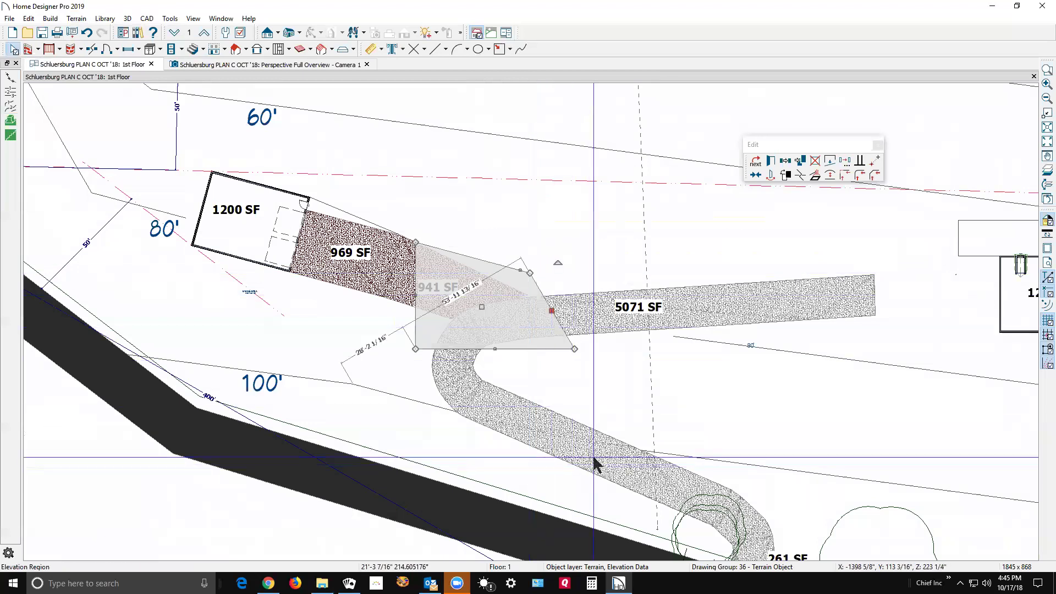
pyautogui.click(771, 161)
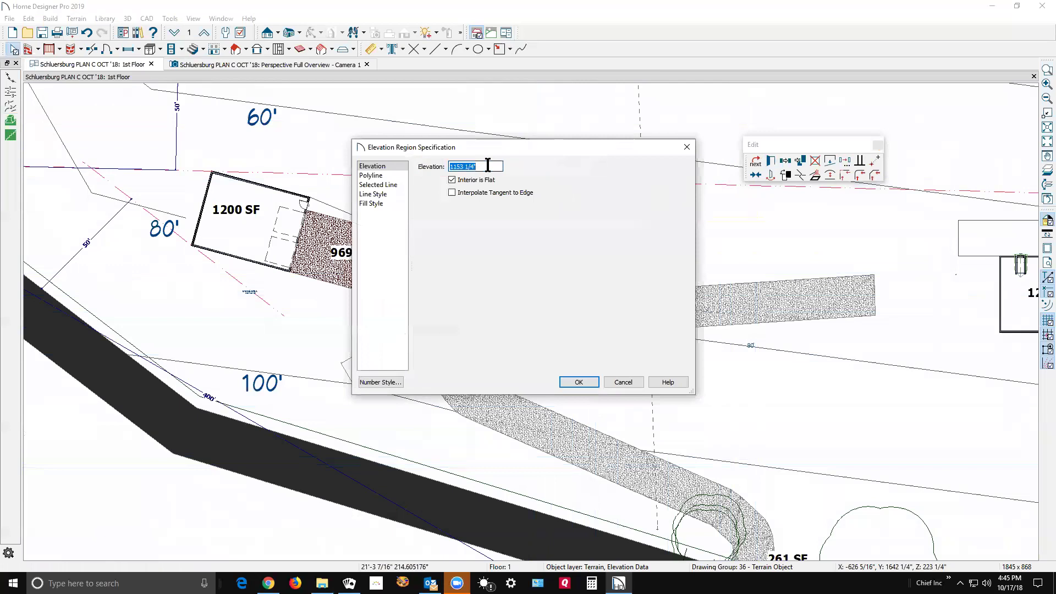
pyautogui.write('960')
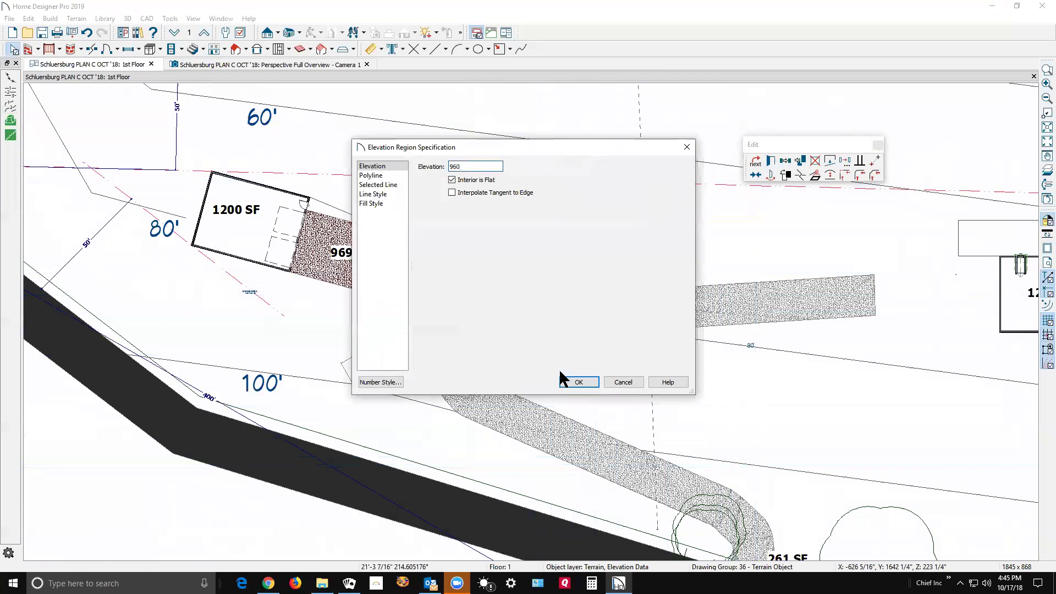
pyautogui.click(576, 384)
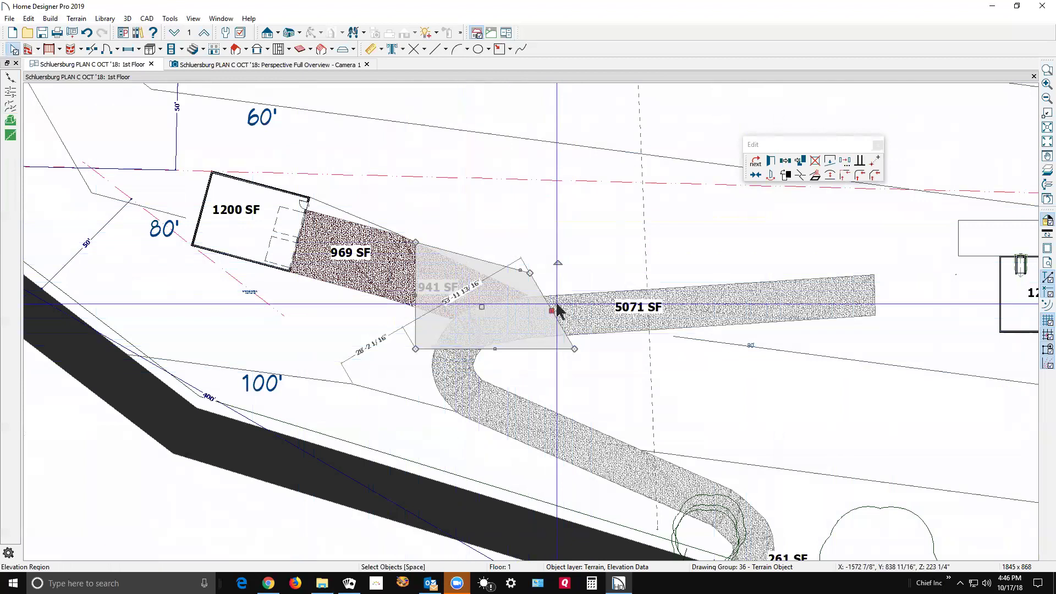
pyautogui.click(519, 356)
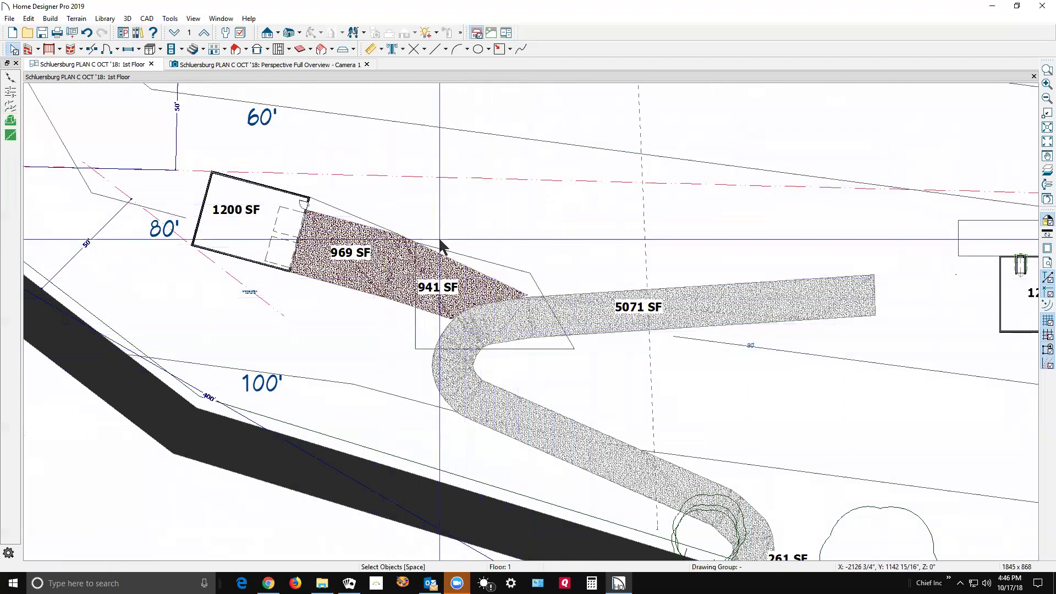
# Examine the driveway bend and parking pad junction from several angles in the perspective camera view.
pyautogui.hotkey('ctrl', 'Tab')
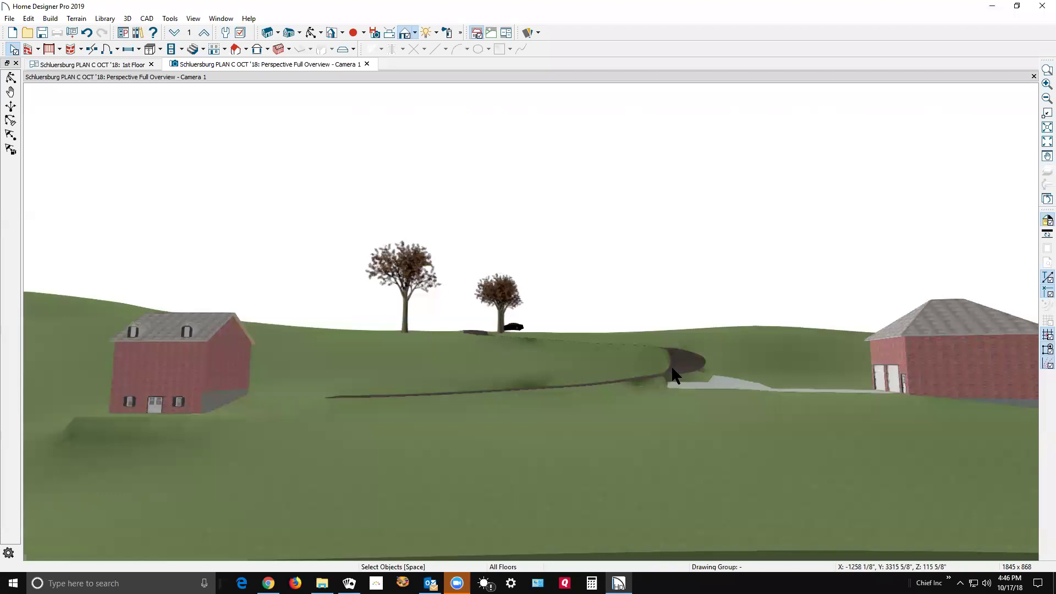
pyautogui.scroll(5, 672, 375)
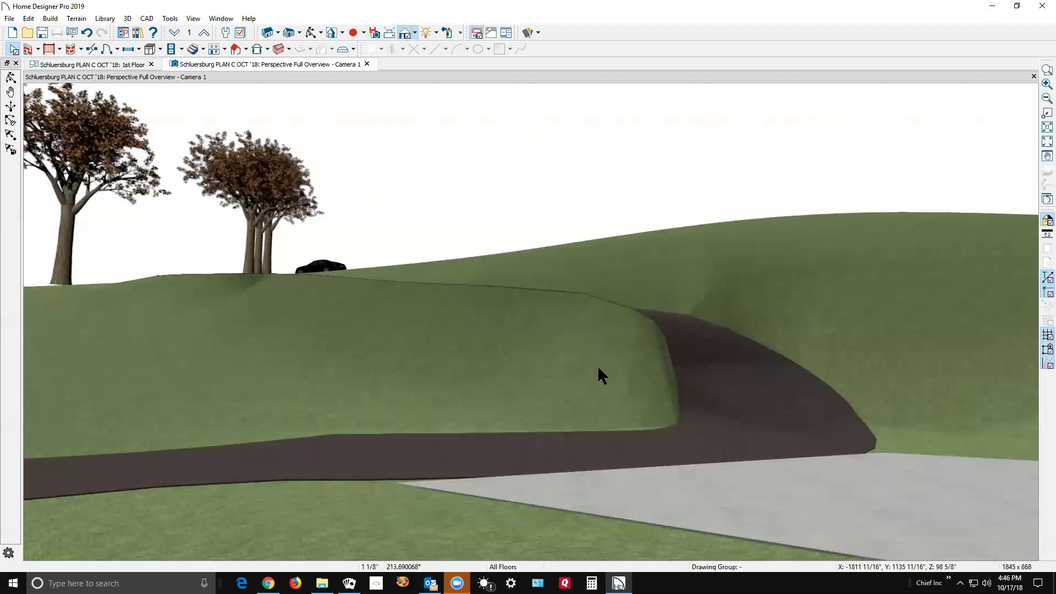
pyautogui.scroll(-3, 597, 365)
pyautogui.click(10, 82)
pyautogui.moveTo(595, 299); pyautogui.dragTo(469, 346)
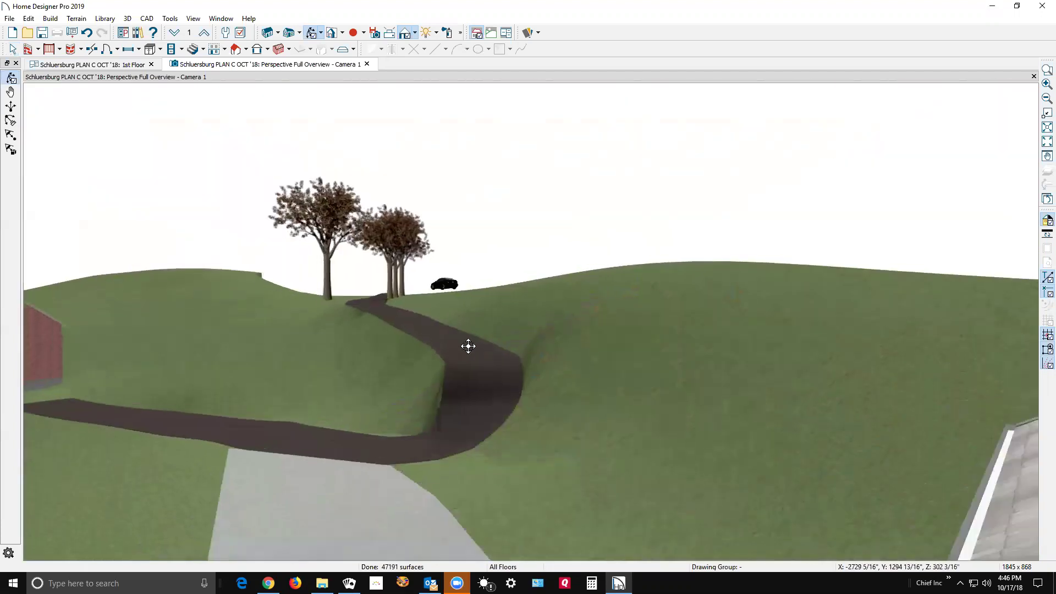
pyautogui.press('space')
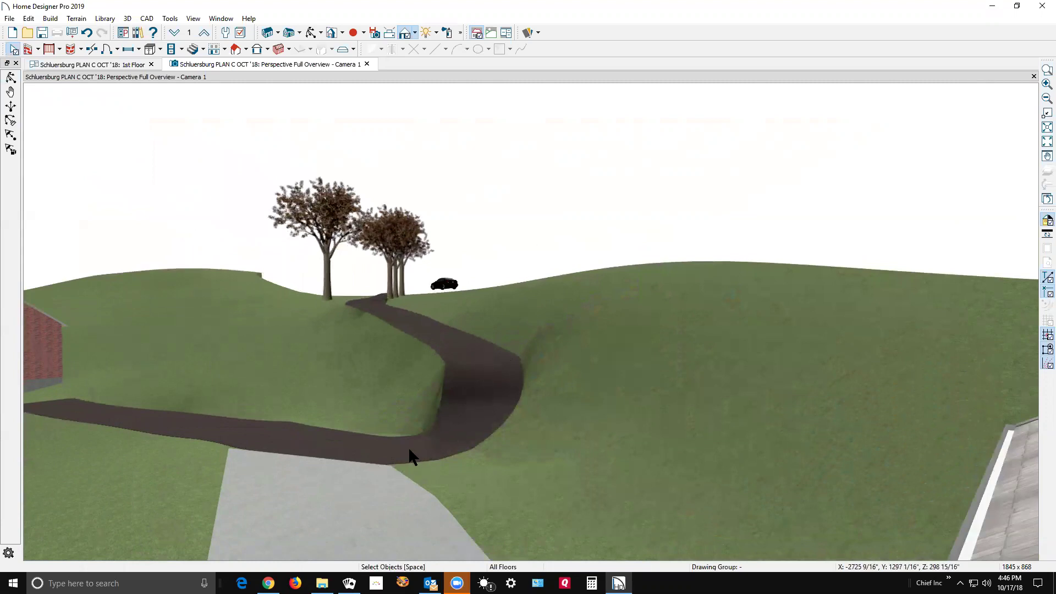
# In the floor plan, move the elevation region's southwest corner up toward the lower edge of the parking pad.
pyautogui.hotkey('ctrl', 'Tab')
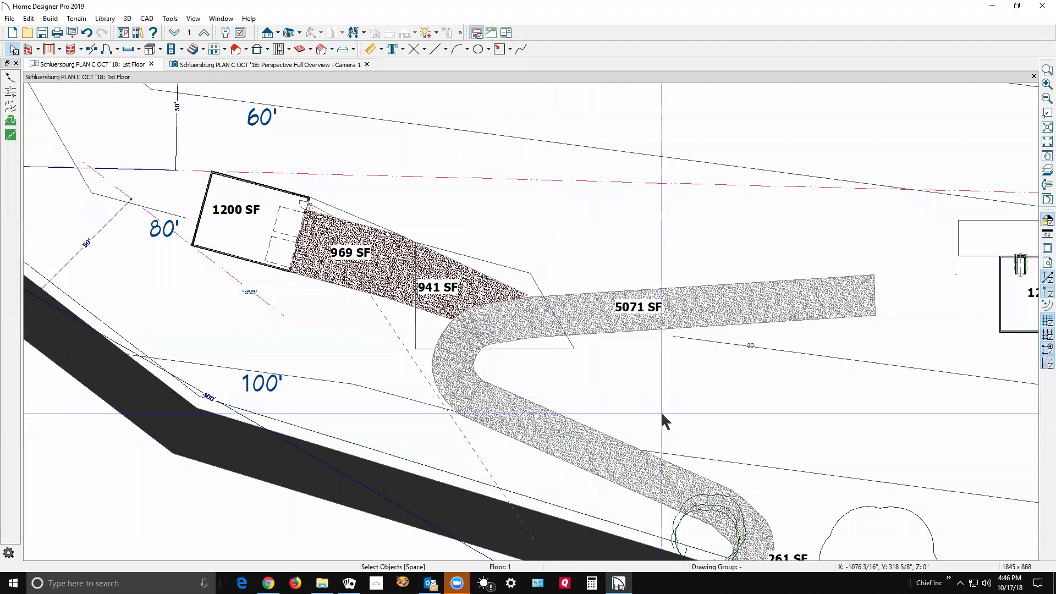
pyautogui.click(571, 345)
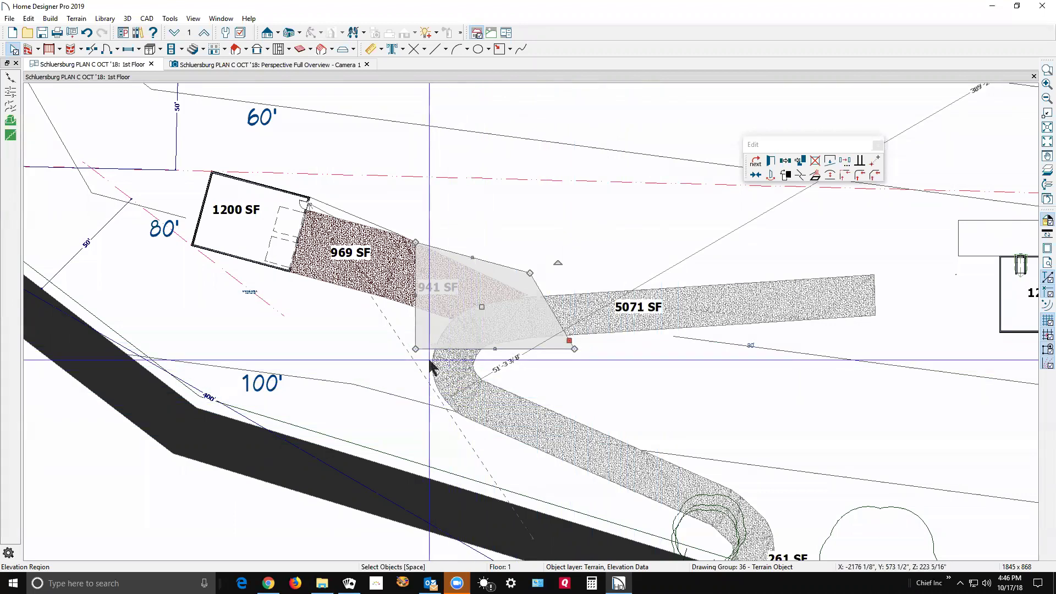
pyautogui.moveTo(416, 349); pyautogui.dragTo(413, 318)
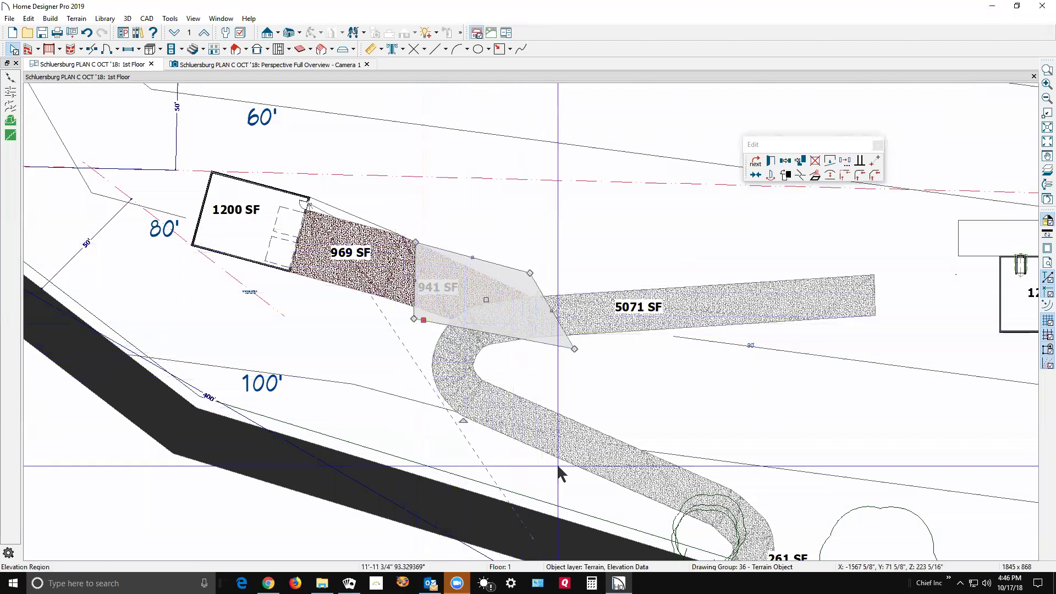
# Check the elevation settings of the 100' elevation line and the region over the driveway junction without changing them.
pyautogui.doubleClick(408, 399)
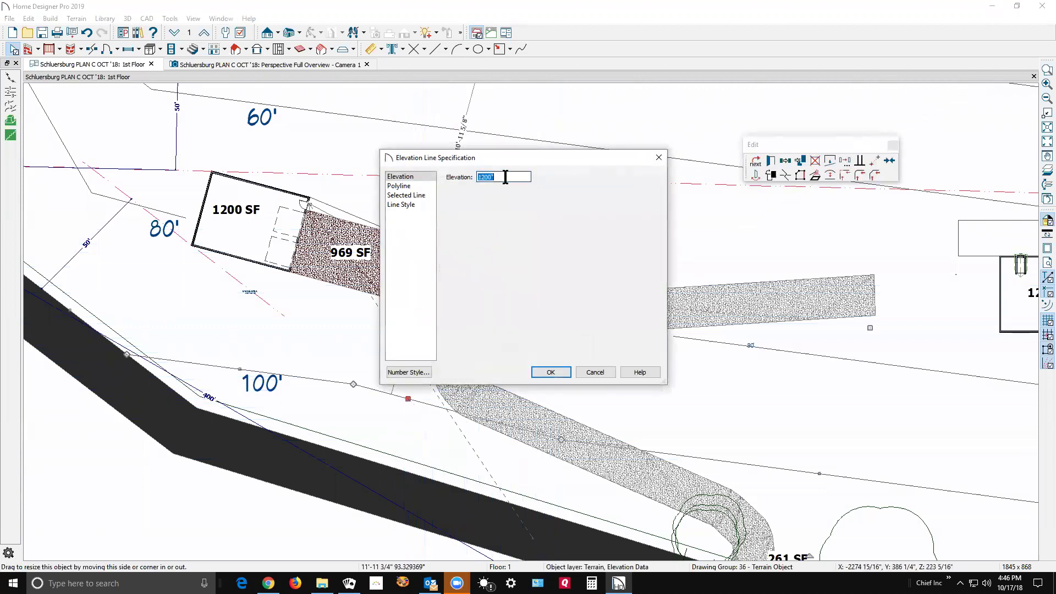
pyautogui.click(586, 371)
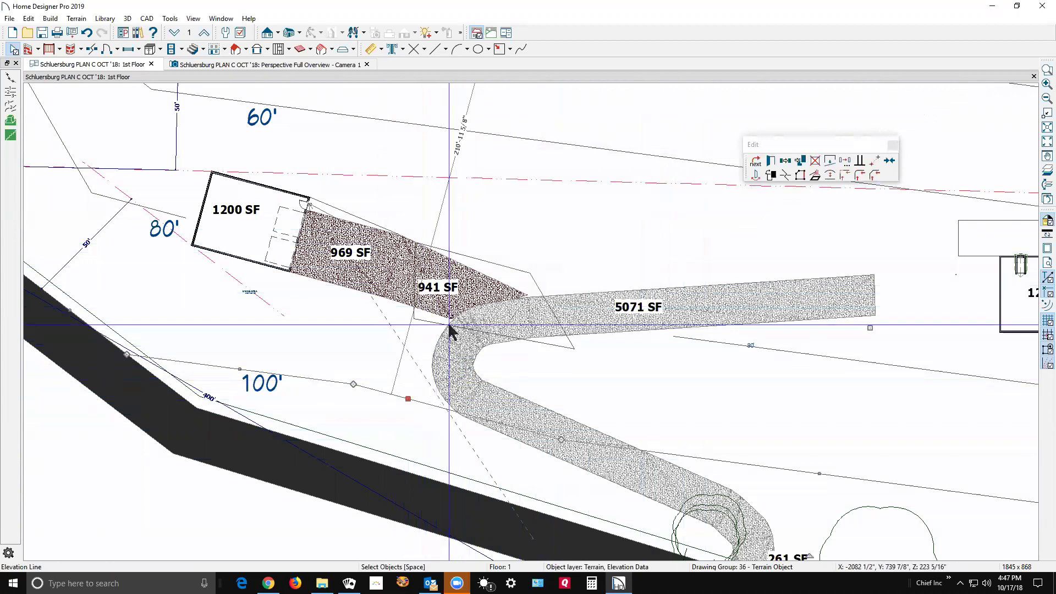
pyautogui.doubleClick(432, 328)
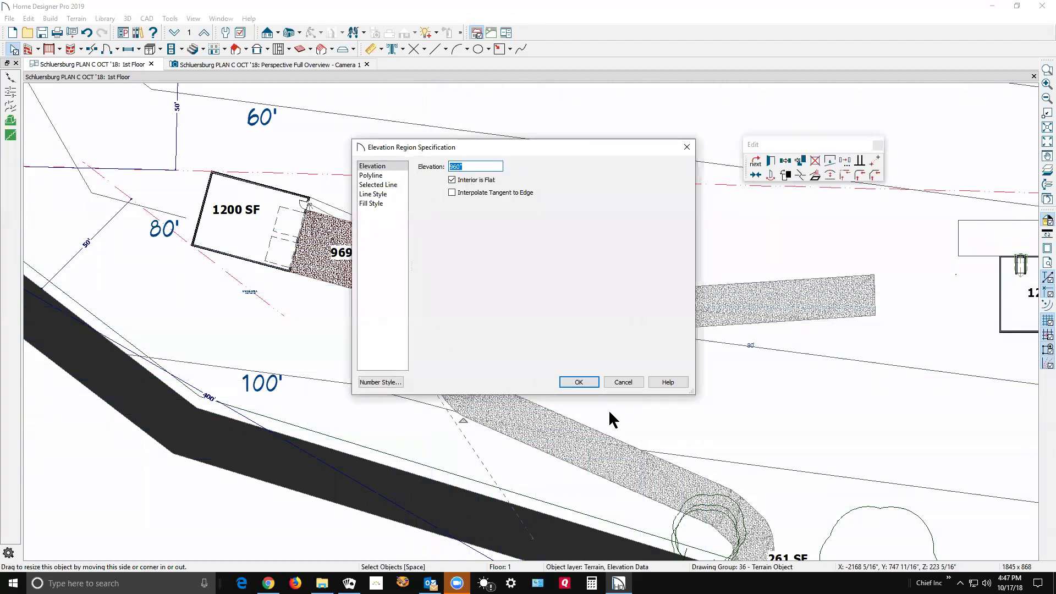
pyautogui.click(620, 384)
pyautogui.scroll(1, 620, 384)
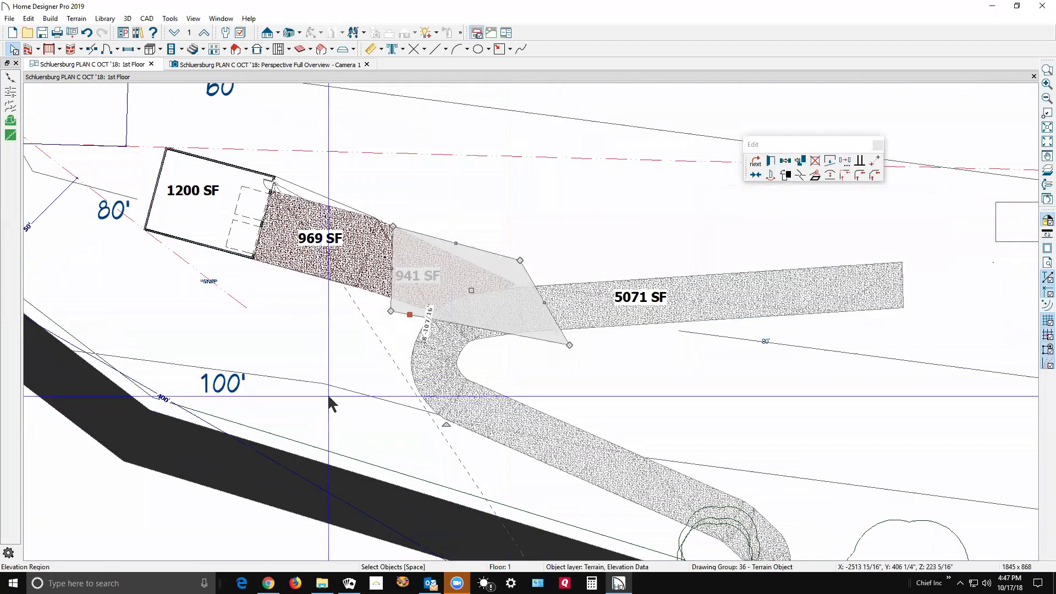
pyautogui.click(347, 396)
pyautogui.doubleClick(347, 396)
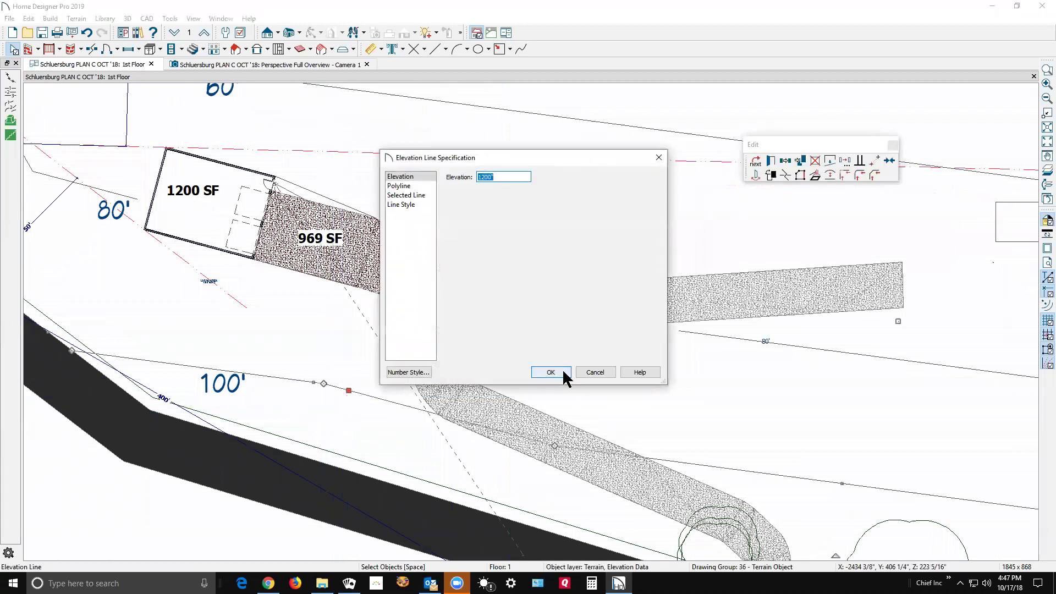
pyautogui.click(597, 372)
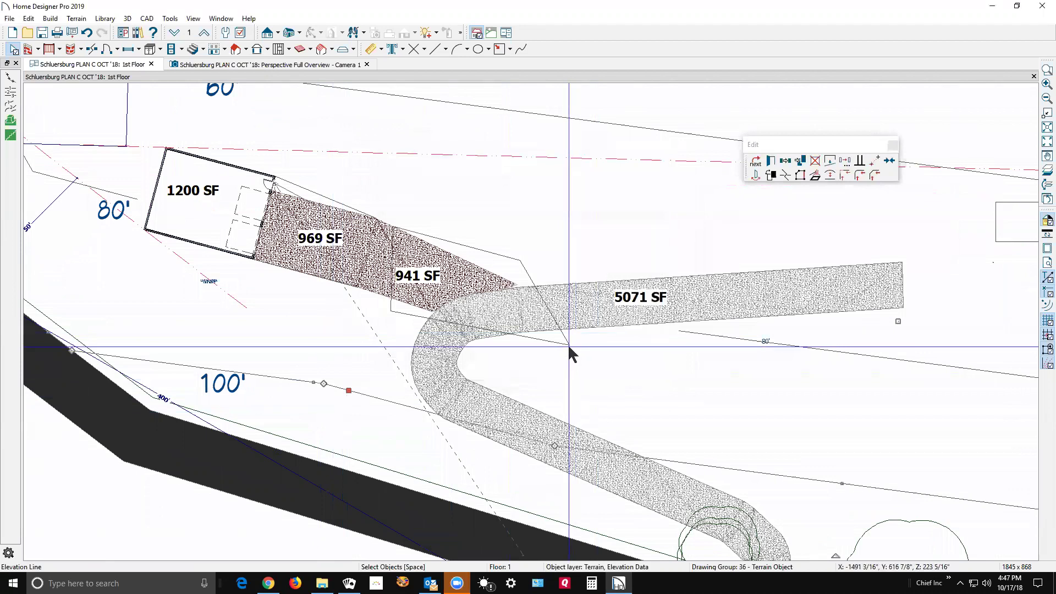
# Try an elevation of 1000" for the junction's elevation region and inspect the pad and driveway in the perspective view.
pyautogui.doubleClick(569, 346)
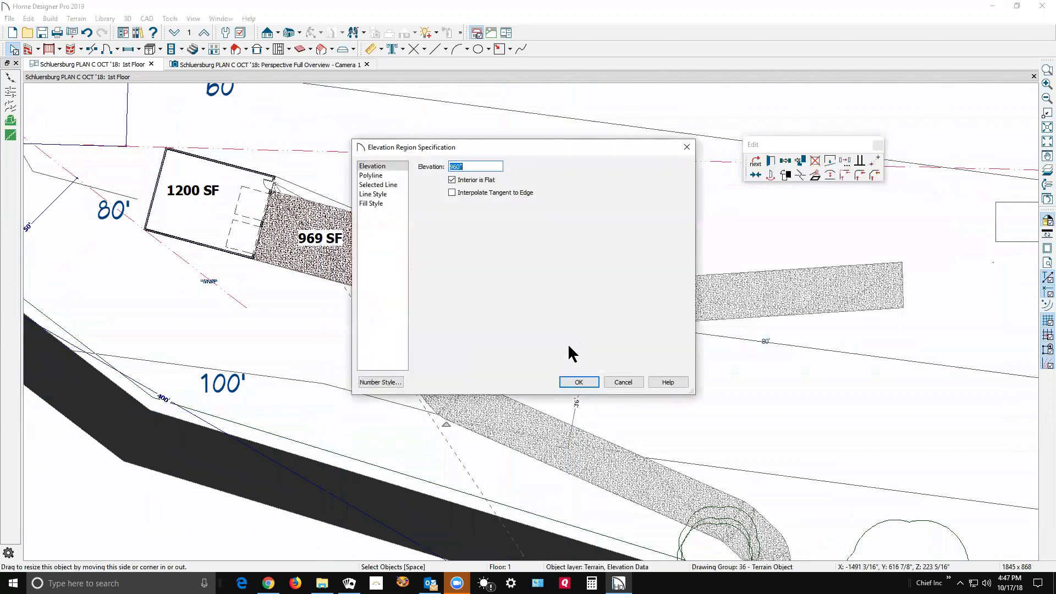
pyautogui.write('1000')
pyautogui.click(579, 382)
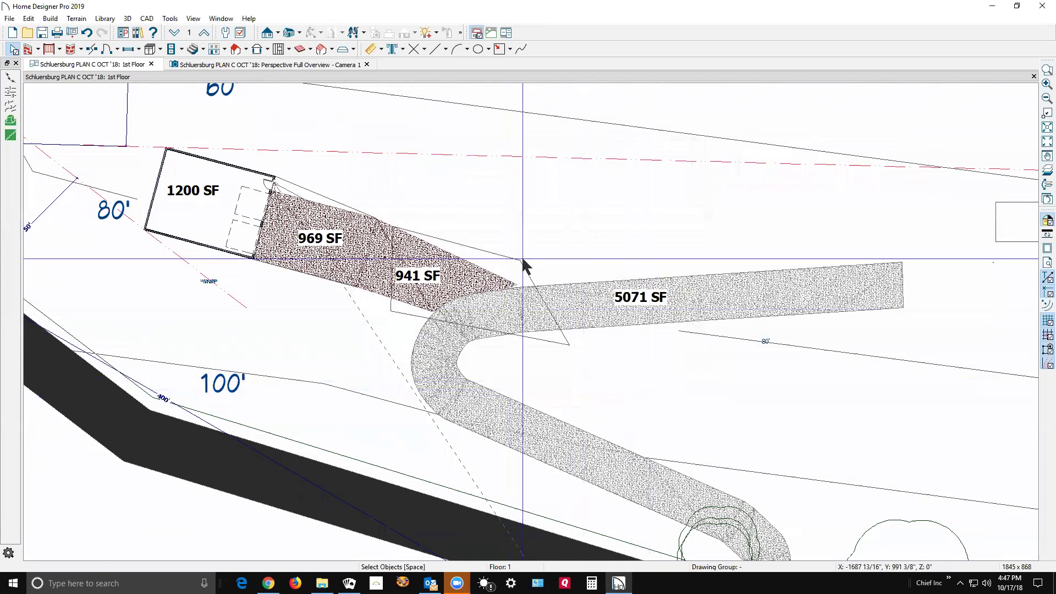
pyautogui.hotkey('ctrl', 'Tab')
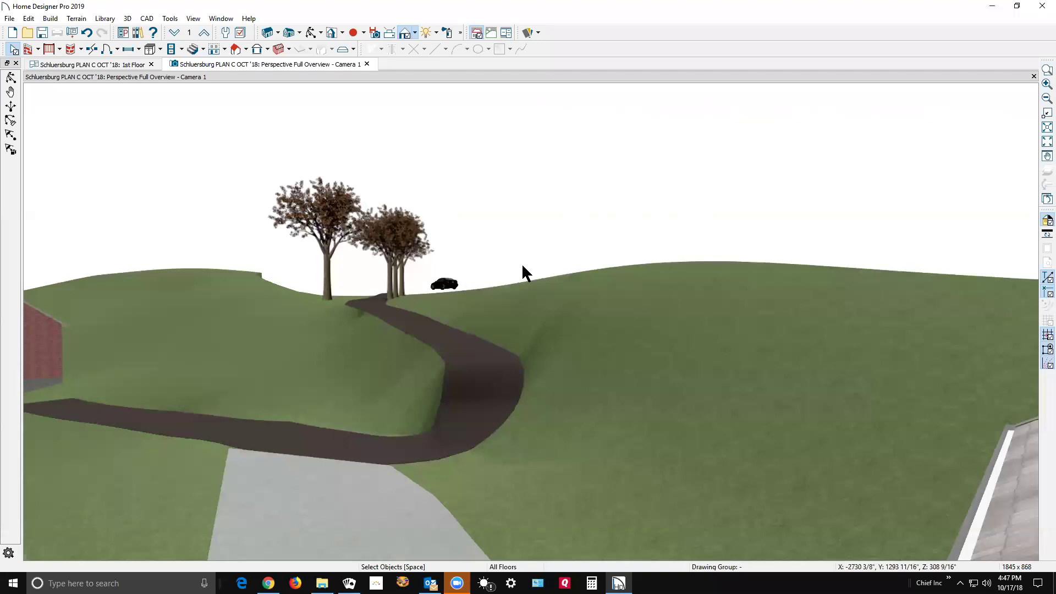
pyautogui.scroll(-5, 527, 293)
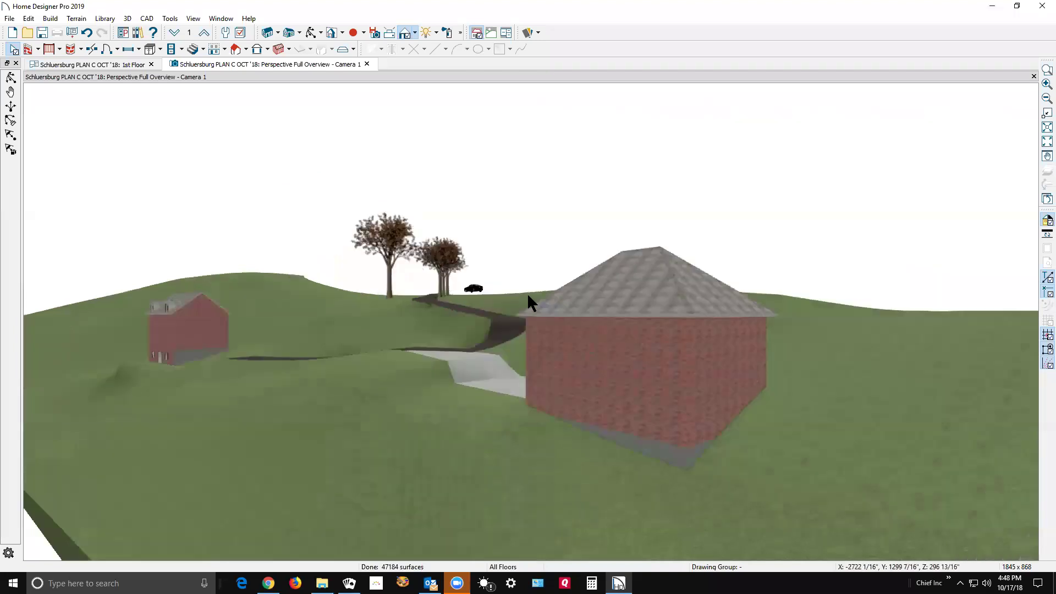
pyautogui.scroll(3, 526, 293)
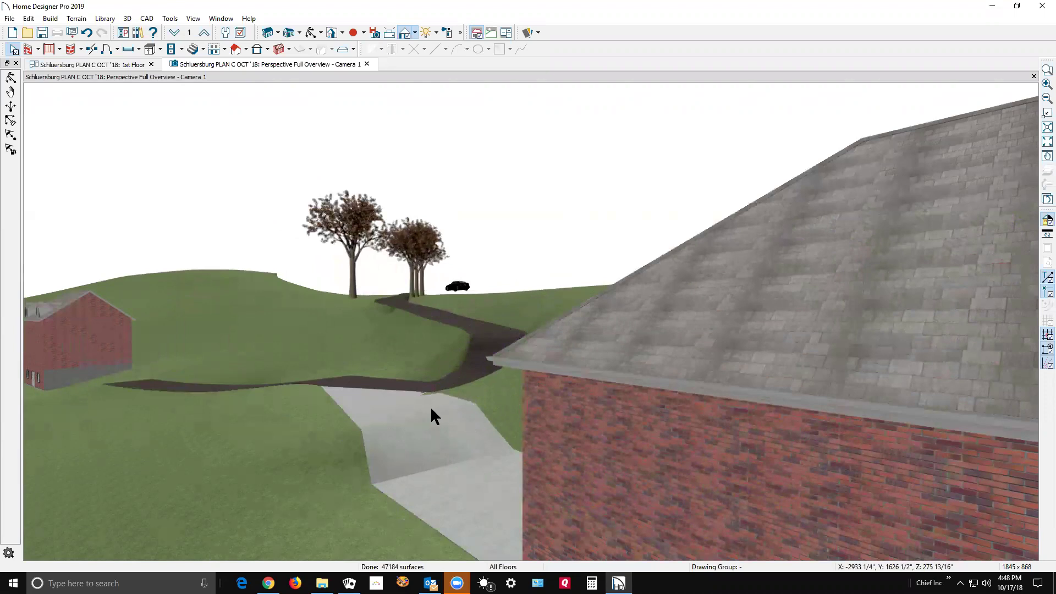
# Set the junction region's elevation to 960" in the floor plan, and rebuild the terrain from the perspective view.
pyautogui.hotkey('ctrl', 'Tab')
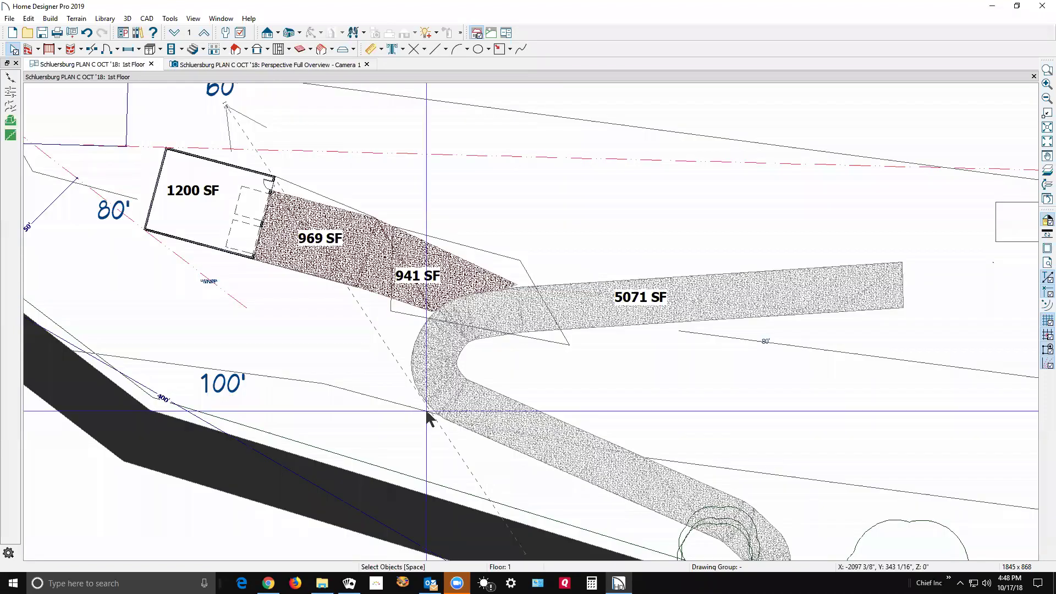
pyautogui.doubleClick(536, 336)
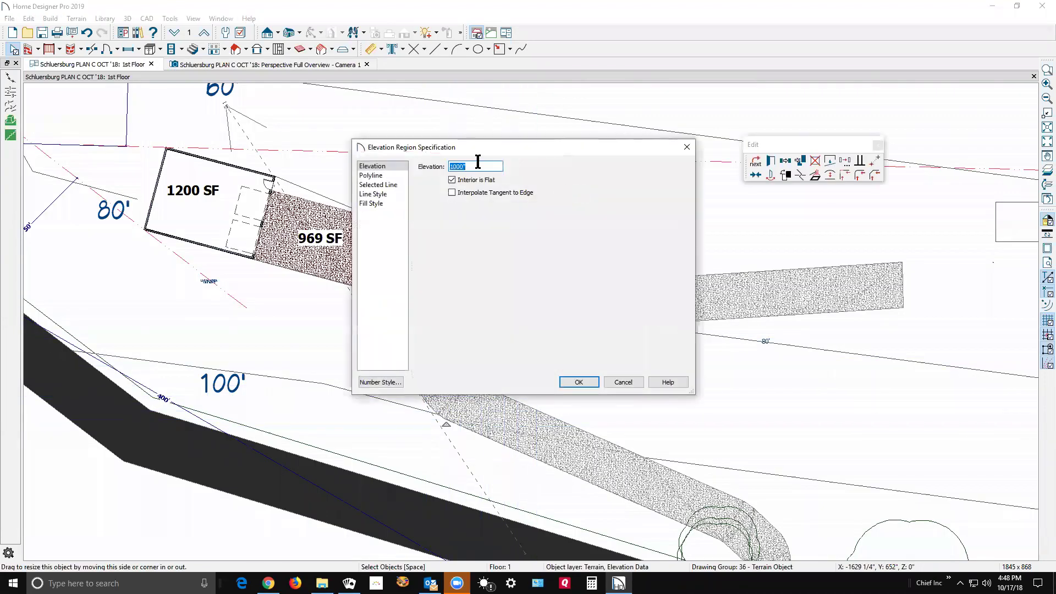
pyautogui.write('960')
pyautogui.click(577, 384)
pyautogui.hotkey('ctrl', 'Tab')
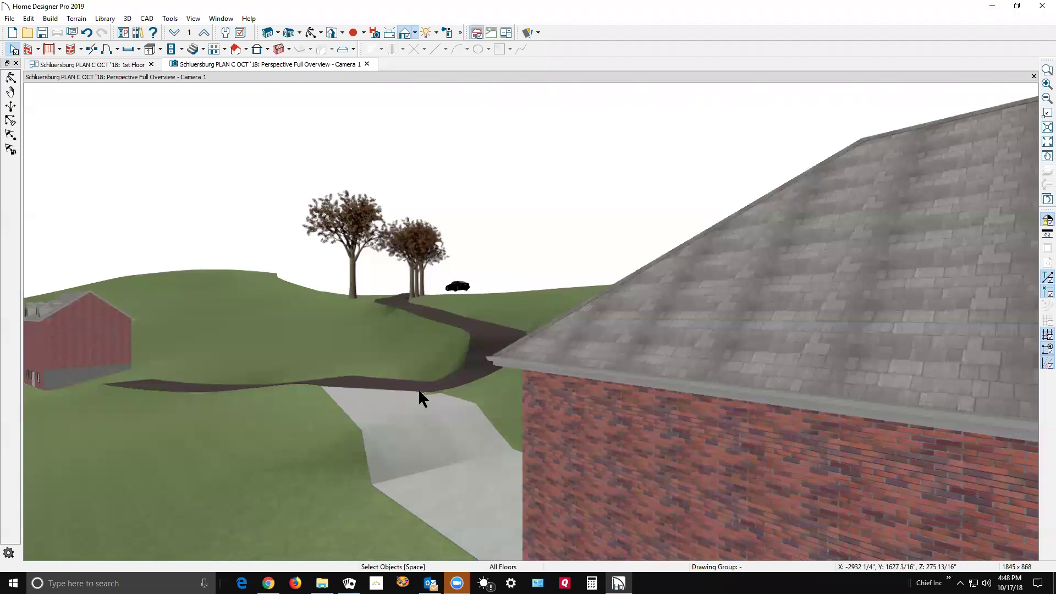
pyautogui.click(83, 20)
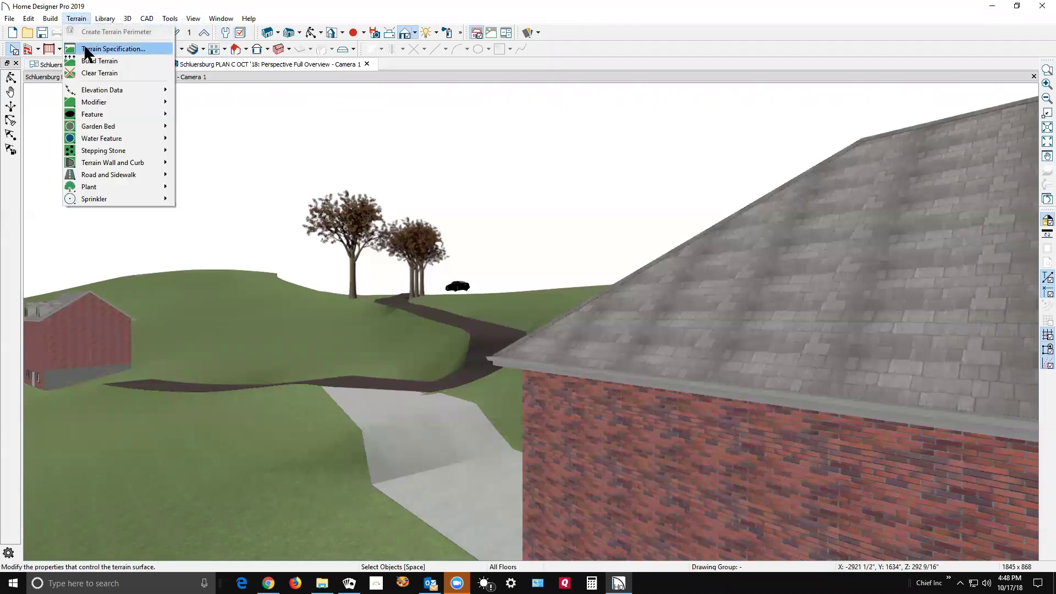
pyautogui.click(96, 62)
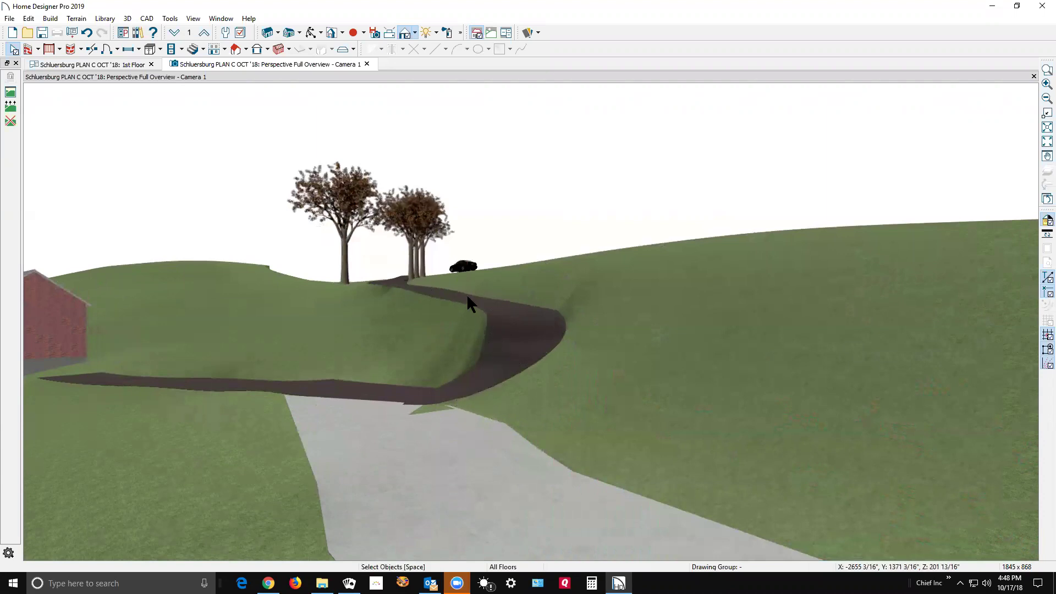
# Examine the driveway bend in the perspective view and where the 100' elevation line crosses it in the floor plan.
pyautogui.click(502, 357)
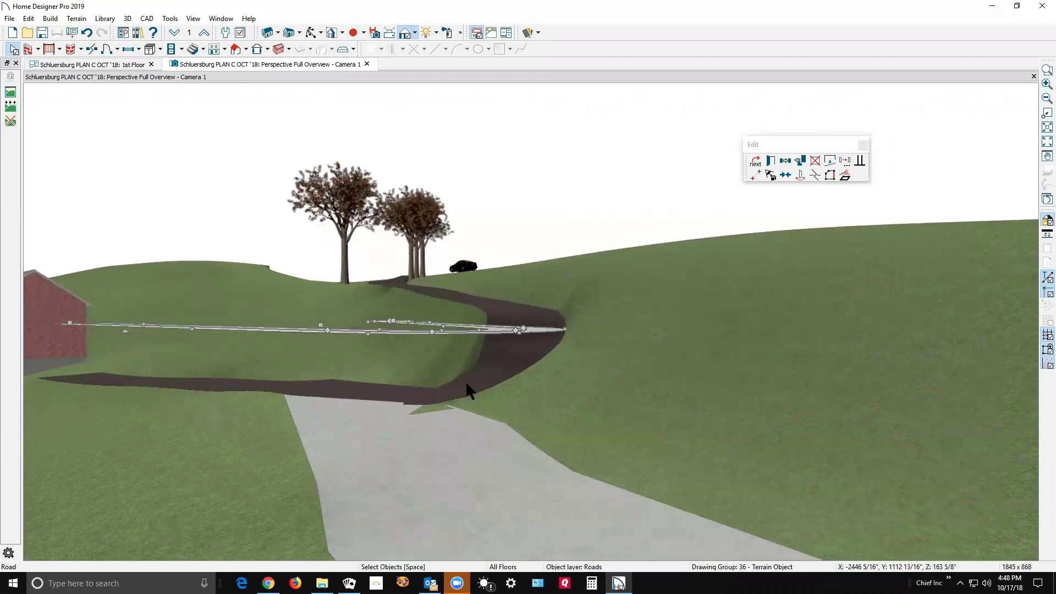
pyautogui.press('Escape')
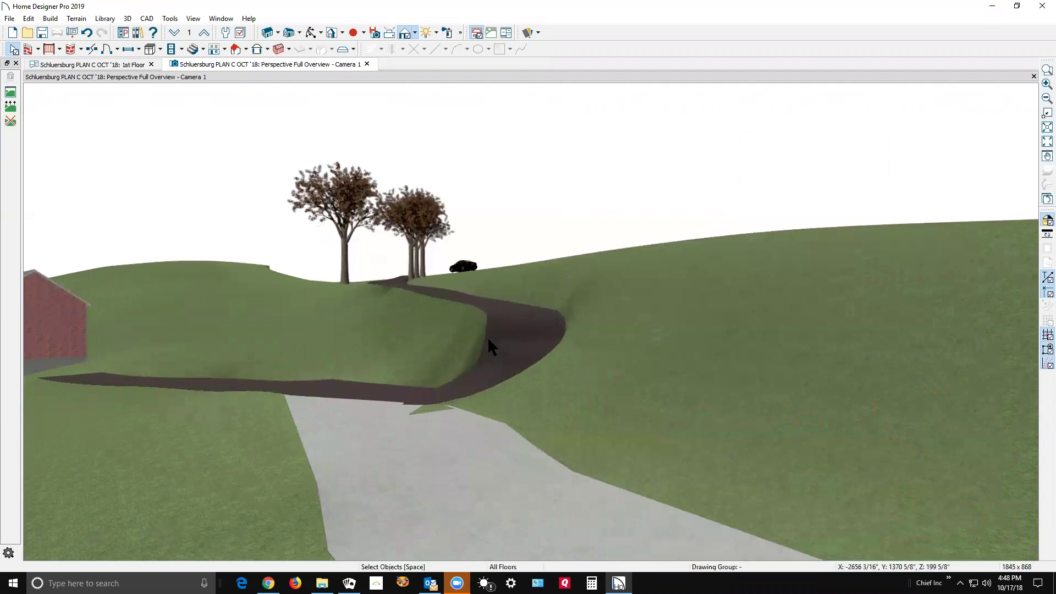
pyautogui.hotkey('ctrl', 'Tab')
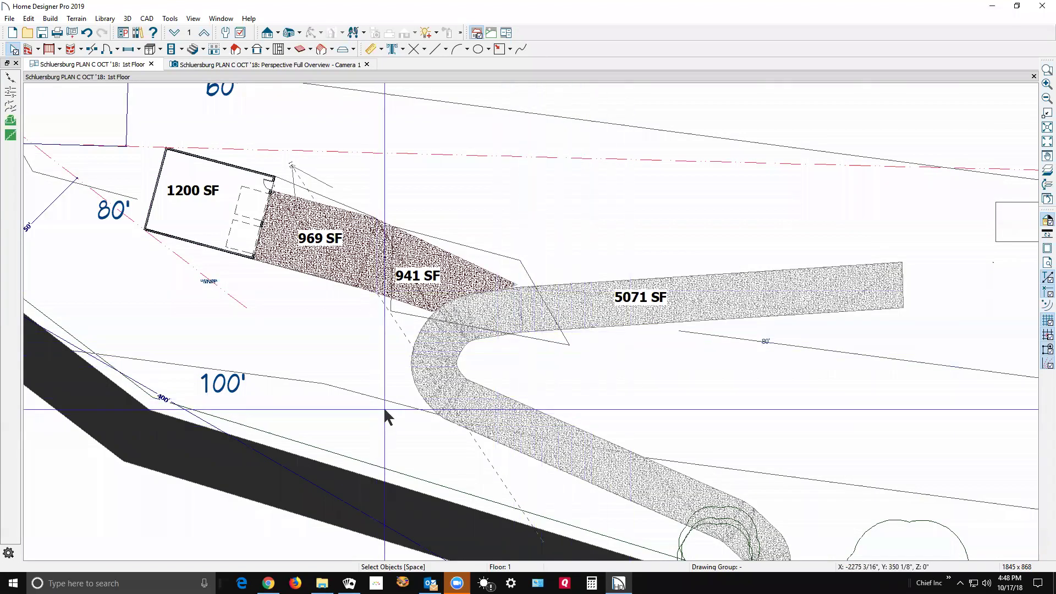
pyautogui.scroll(-3, 638, 253)
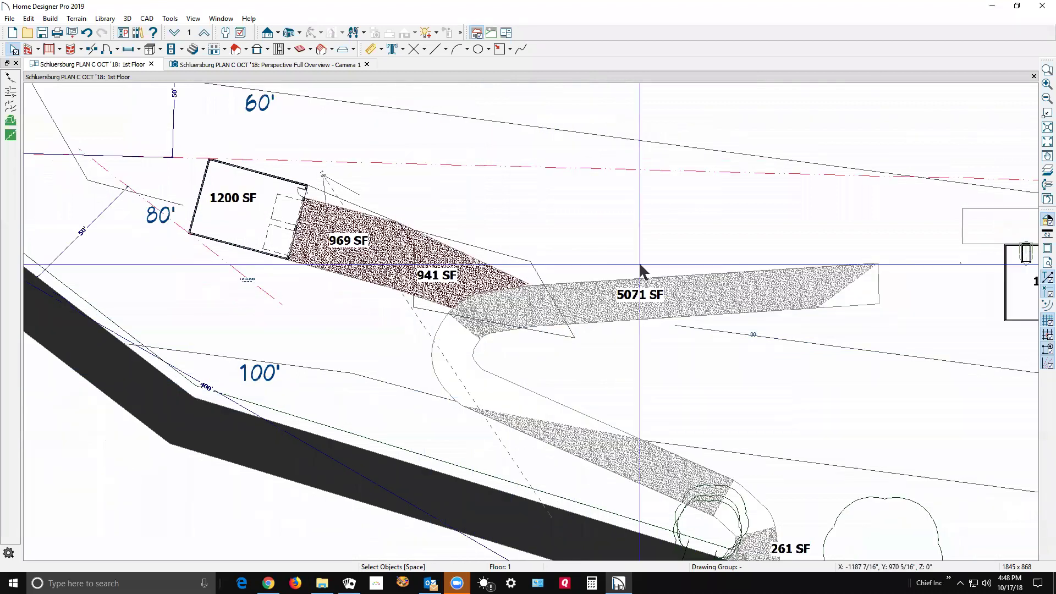
pyautogui.click(474, 364)
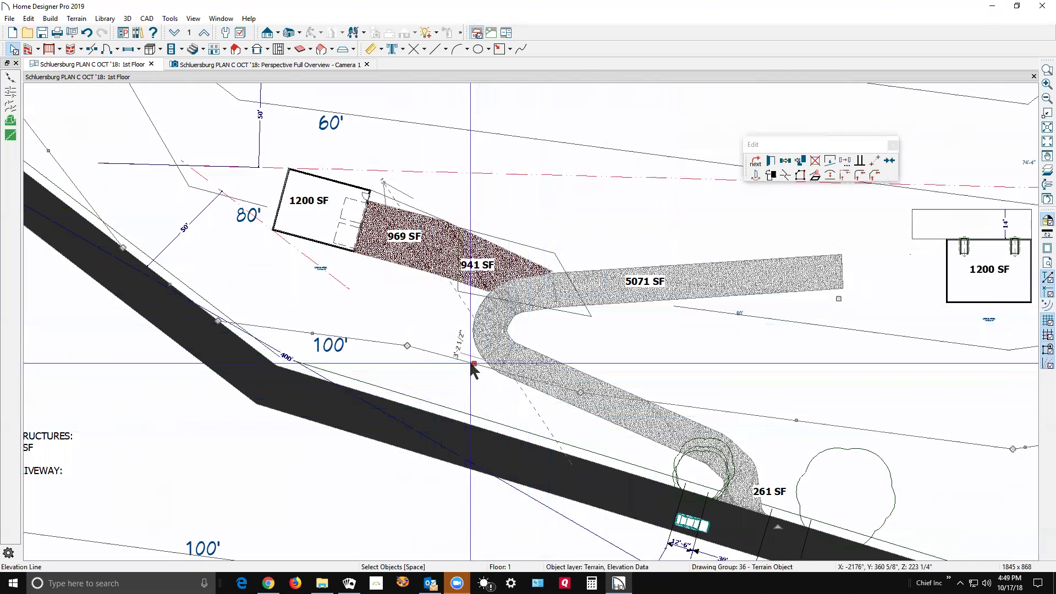
pyautogui.click(580, 313)
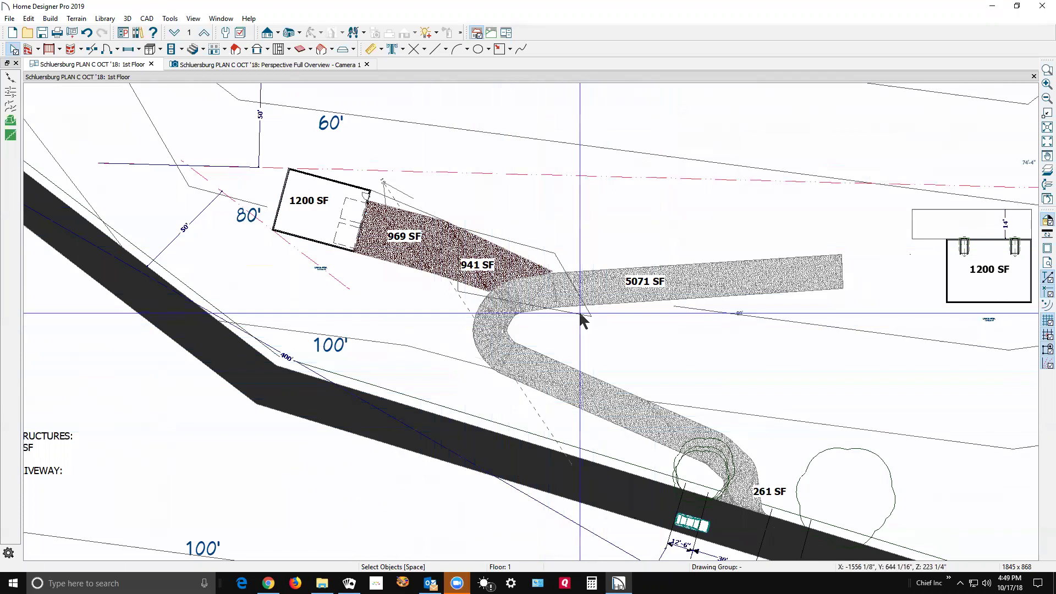
pyautogui.press('Escape')
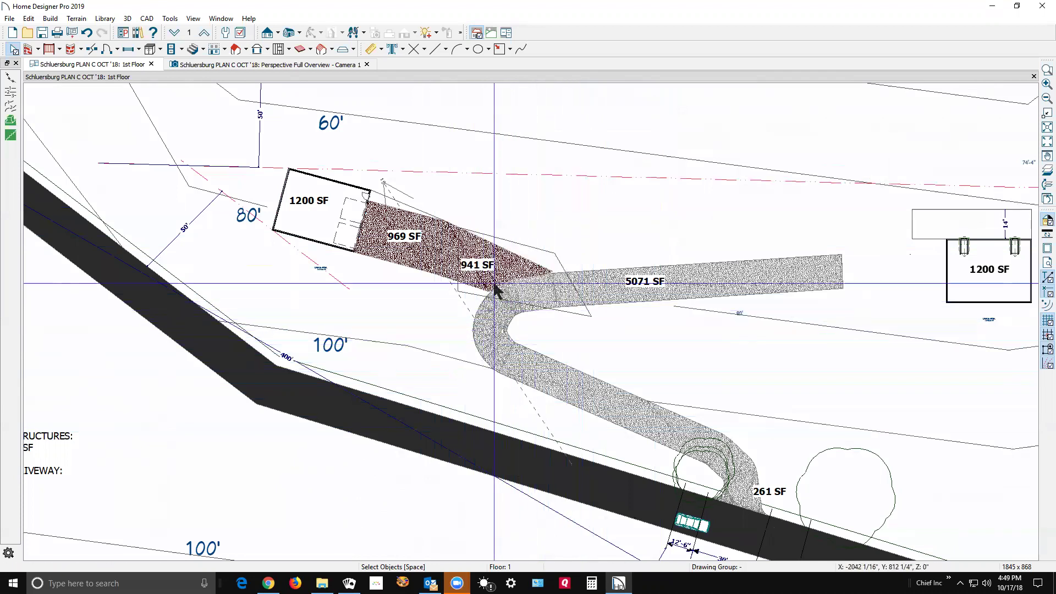
# Reshape the elevation region over the driveway junction by moving its corners to fit closer around the pad and bend, and check the perspective view.
pyautogui.scroll(3, 495, 295)
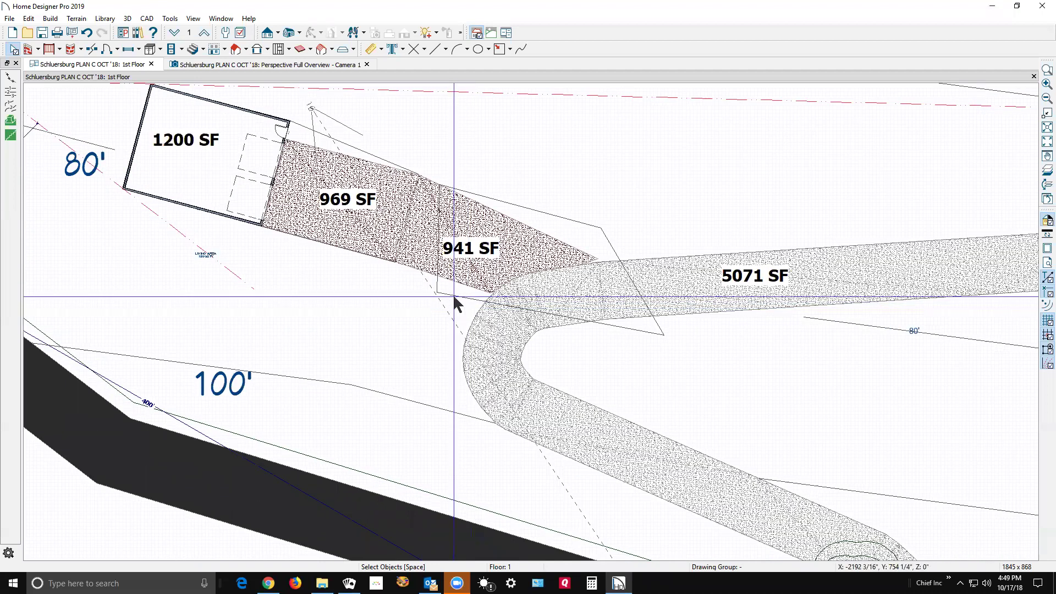
pyautogui.click(450, 296)
pyautogui.moveTo(437, 294); pyautogui.dragTo(439, 281)
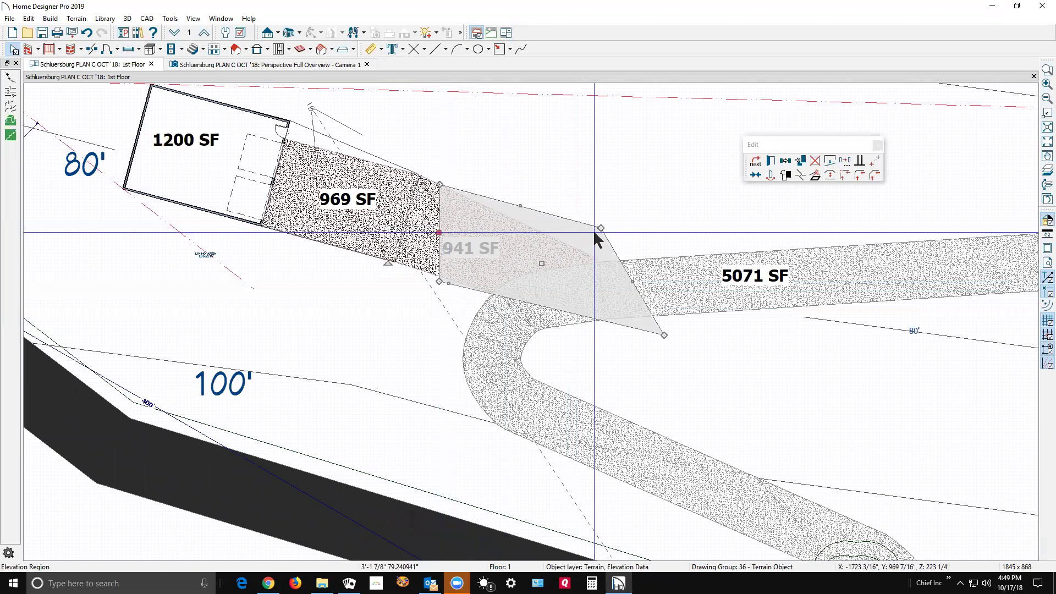
pyautogui.moveTo(601, 228); pyautogui.dragTo(622, 323)
pyautogui.press('Escape')
pyautogui.scroll(-1, 620, 348)
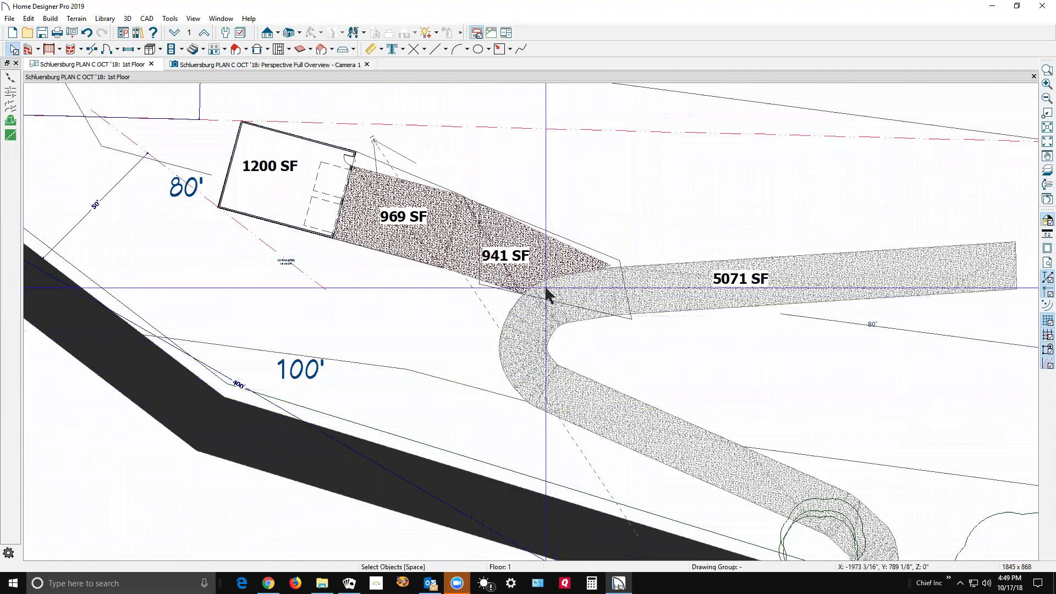
pyautogui.hotkey('ctrl', 'Tab')
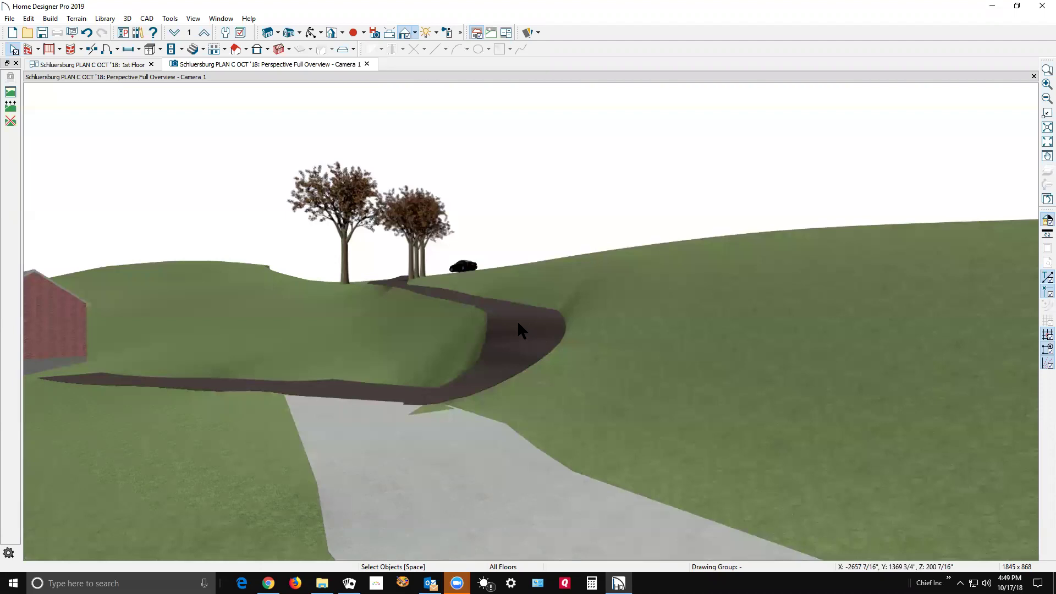
pyautogui.hotkey('ctrl', 'Tab')
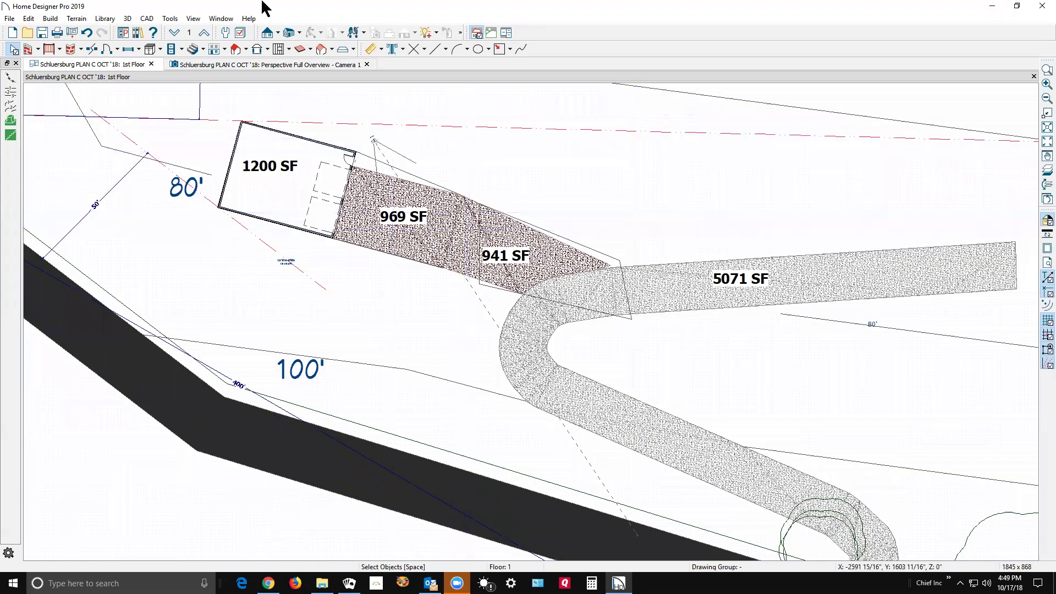
# Create a backclipped cross section through the driveway bend, looking east, and enlarge the slope profile beside the flat pad.
pyautogui.click(267, 34)
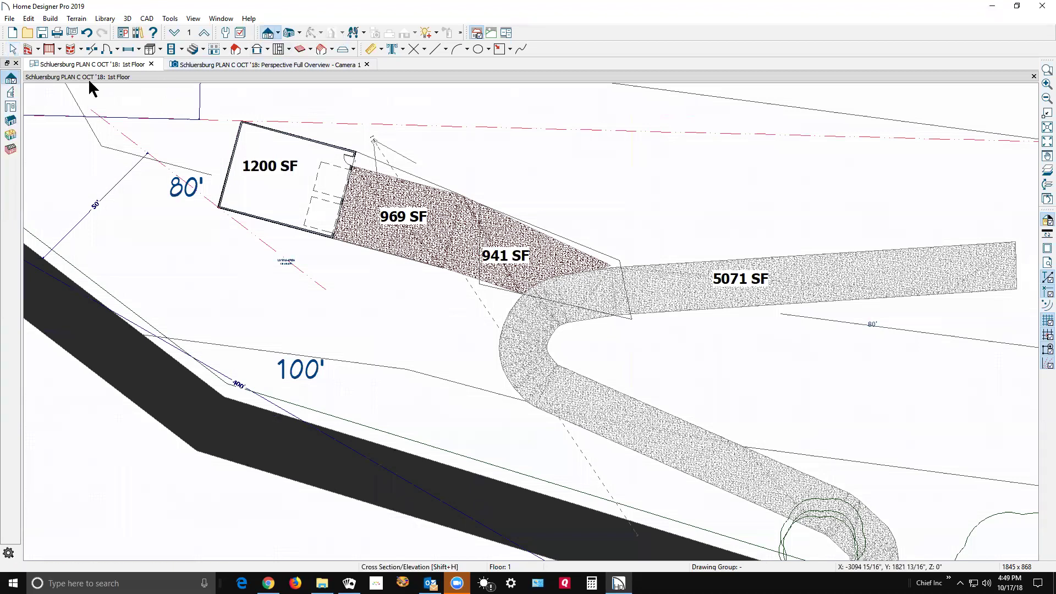
pyautogui.click(15, 97)
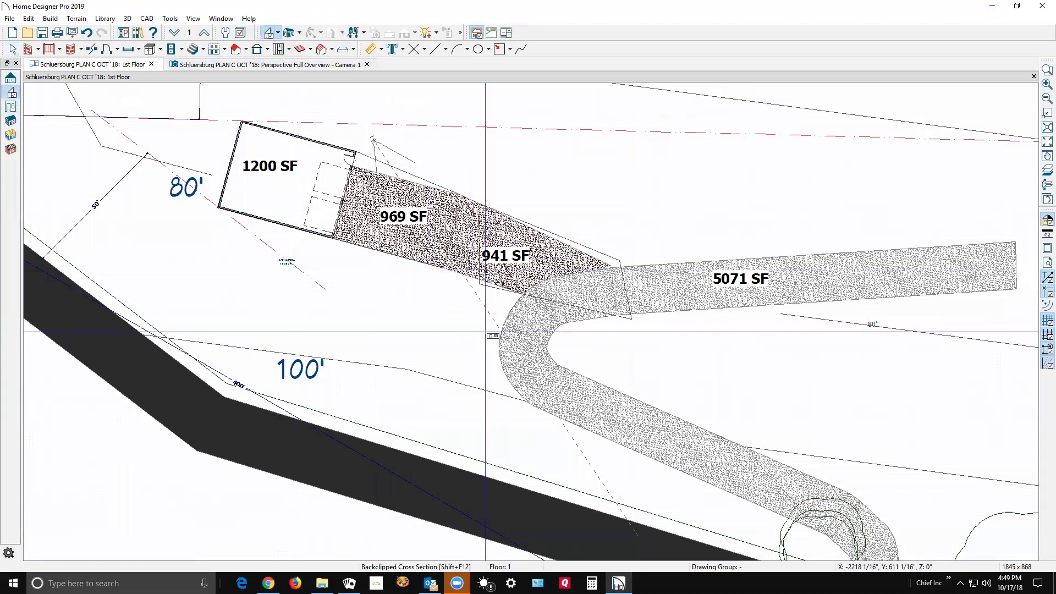
pyautogui.moveTo(519, 336); pyautogui.dragTo(575, 342)
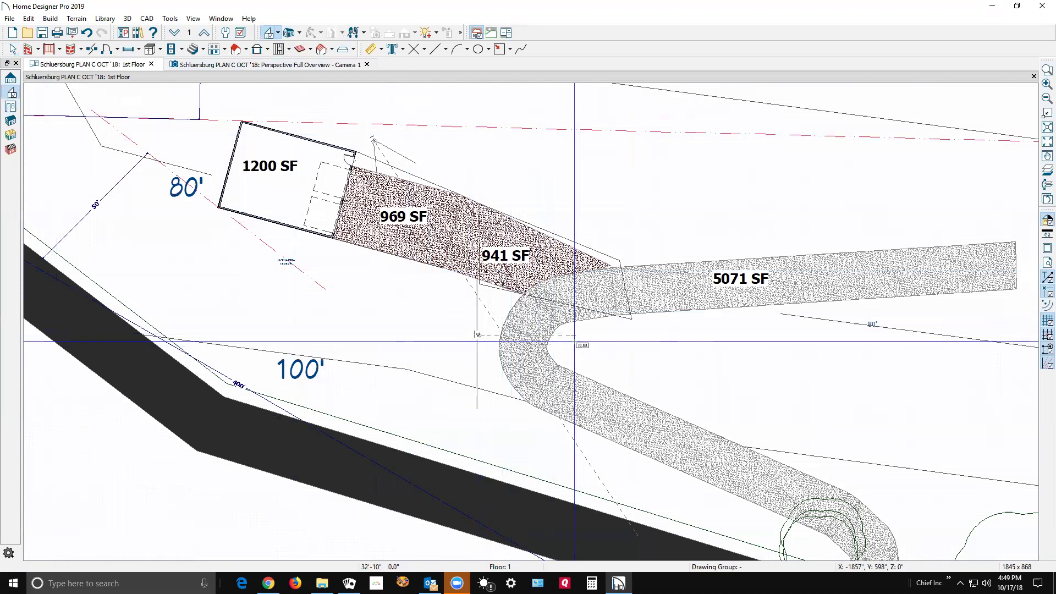
pyautogui.moveTo(575, 342); pyautogui.dragTo(575, 341)
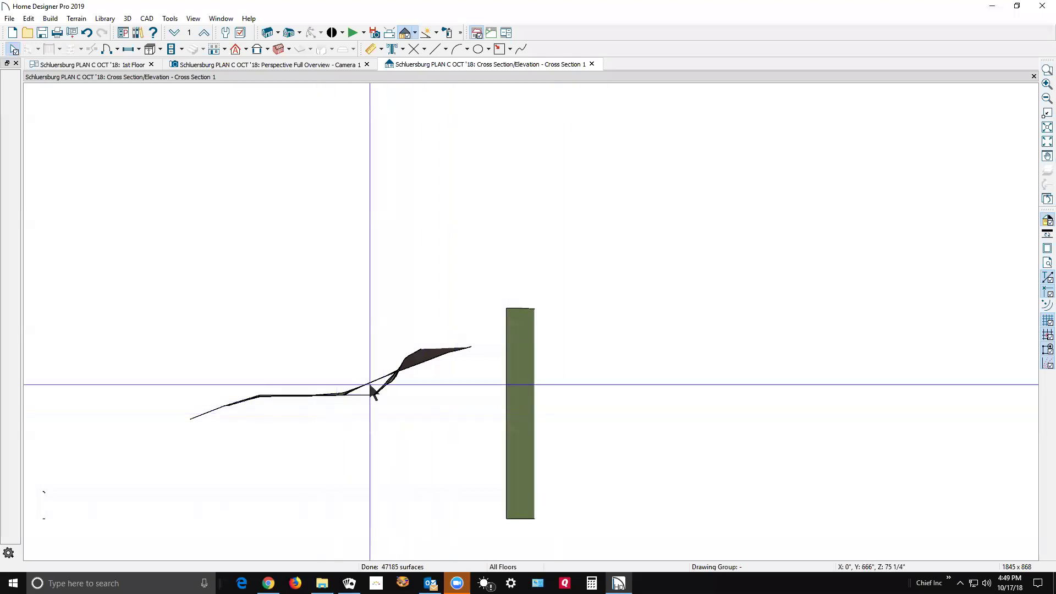
pyautogui.scroll(5, 370, 388)
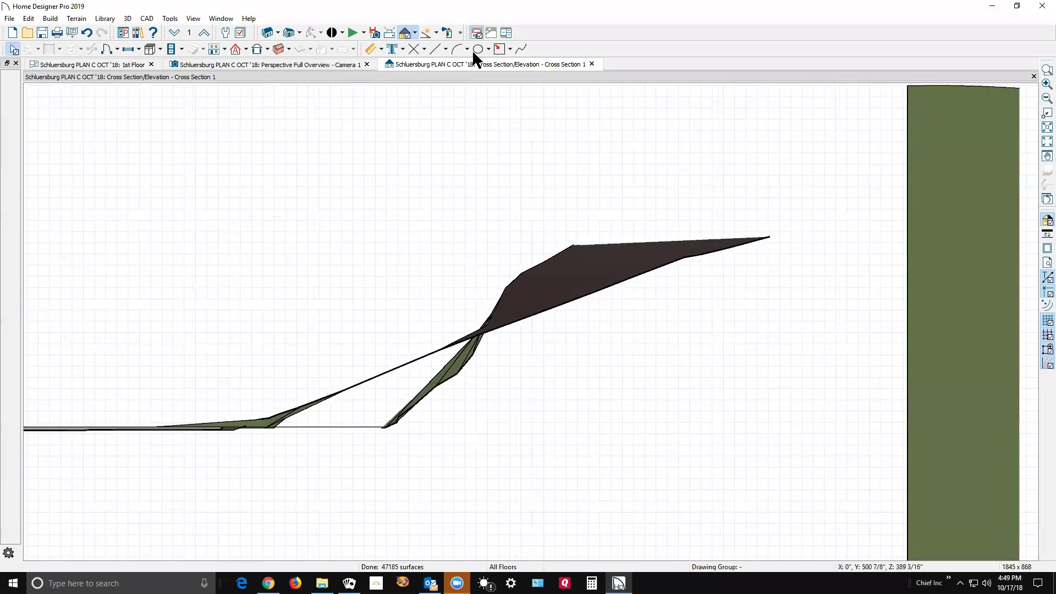
# Draw a CAD line about 460" long at about 22° along the driveway slope, starting from the flat pad's edge.
pyautogui.click(436, 49)
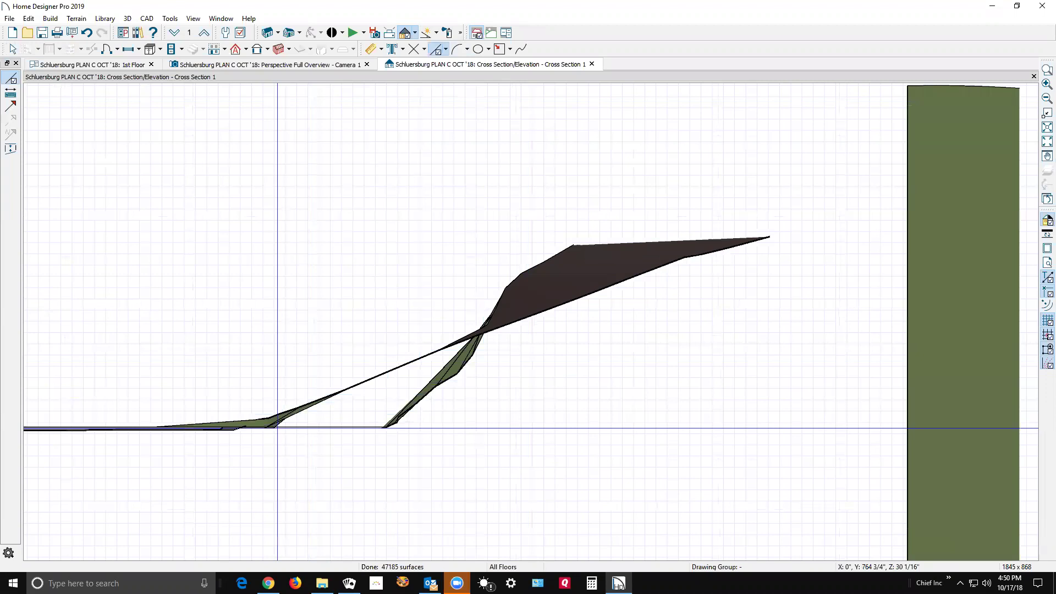
pyautogui.moveTo(276, 425)
pyautogui.mouseDown()
pyautogui.moveTo(455, 365)
pyautogui.moveTo(676, 263)
pyautogui.mouseUp()
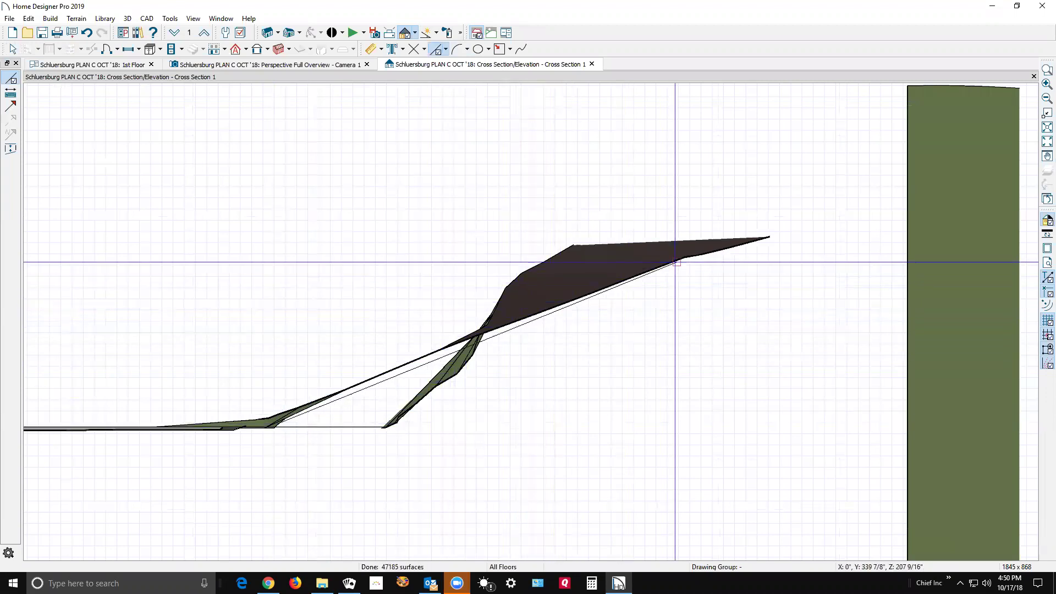
pyautogui.click(434, 359)
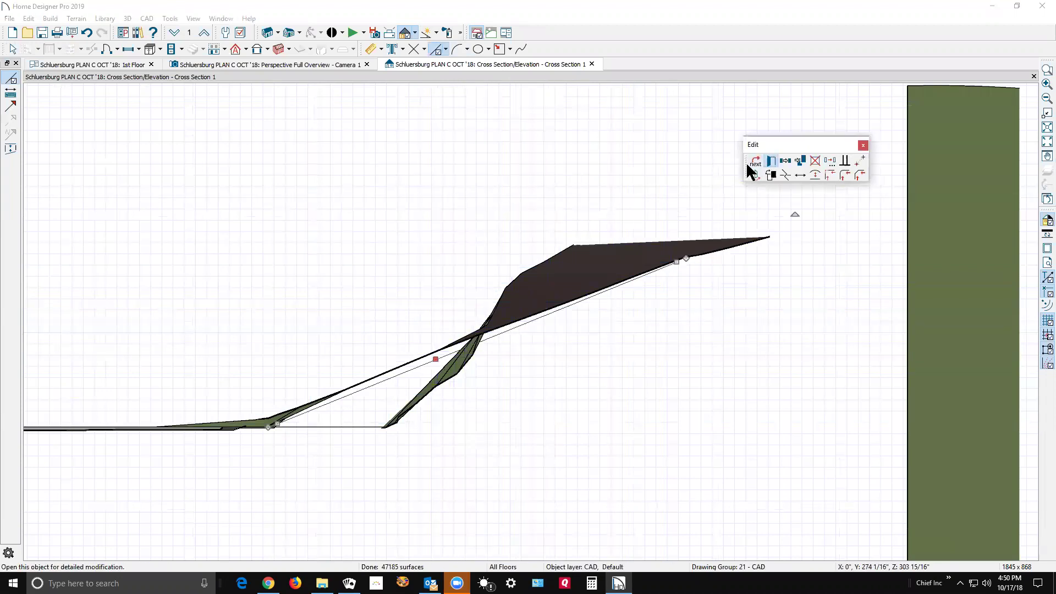
# Check the slope line's length and angle and the available angle display styles without changing anything.
pyautogui.click(771, 161)
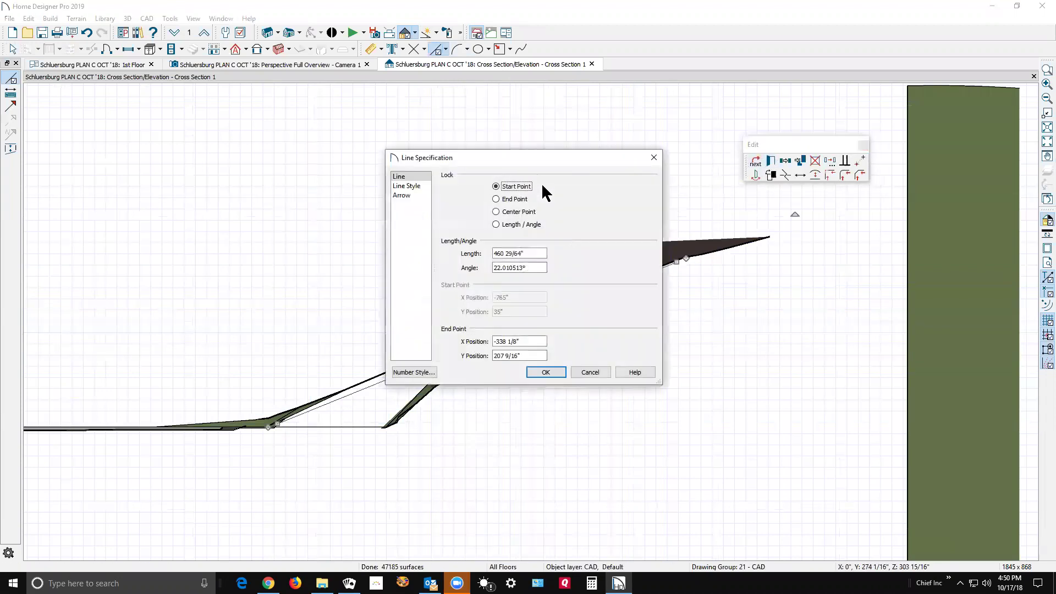
pyautogui.click(402, 373)
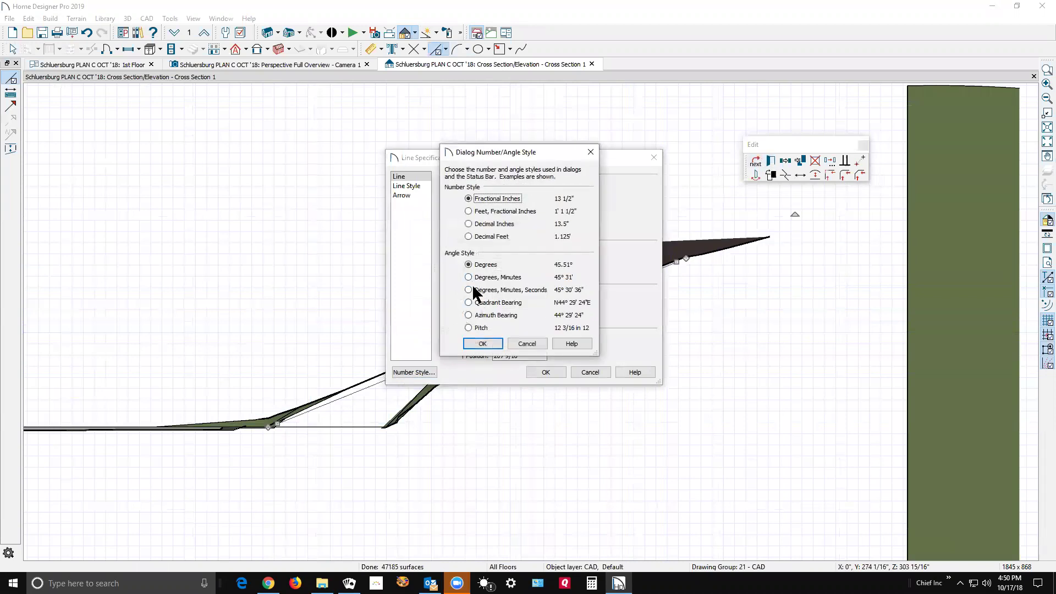
pyautogui.click(495, 345)
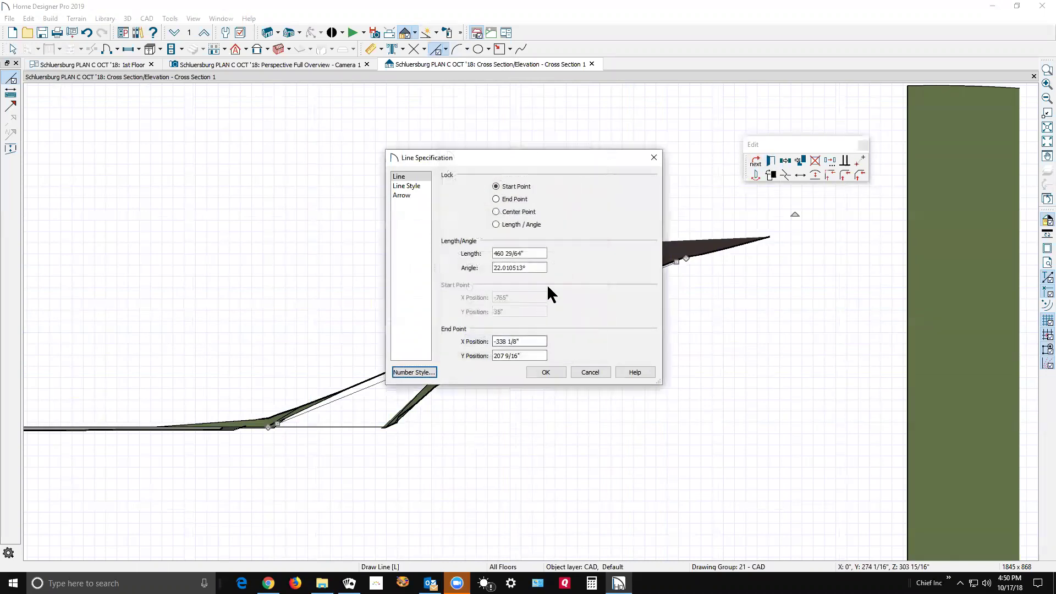
pyautogui.click(501, 269)
pyautogui.click(591, 373)
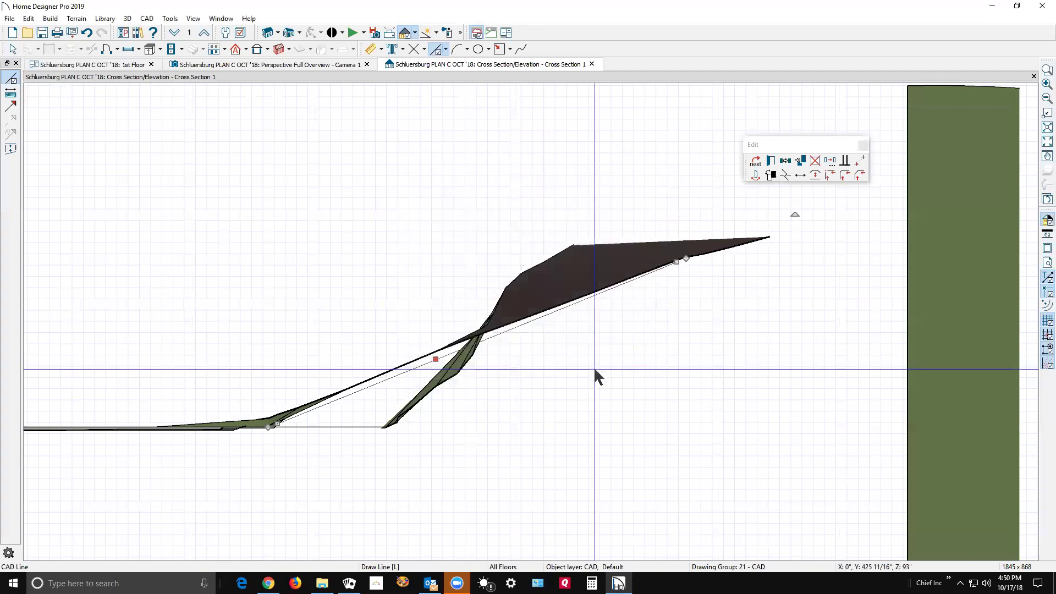
# Lower the upper end of the slope line to an angle of about 14°, and check its specification.
pyautogui.moveTo(677, 268); pyautogui.dragTo(684, 323)
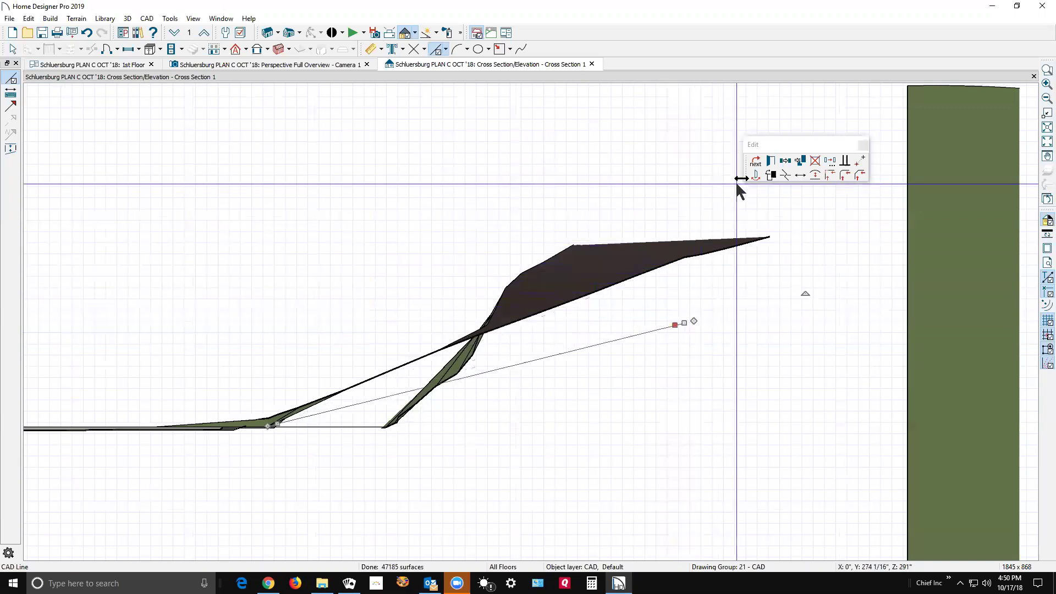
pyautogui.click(772, 162)
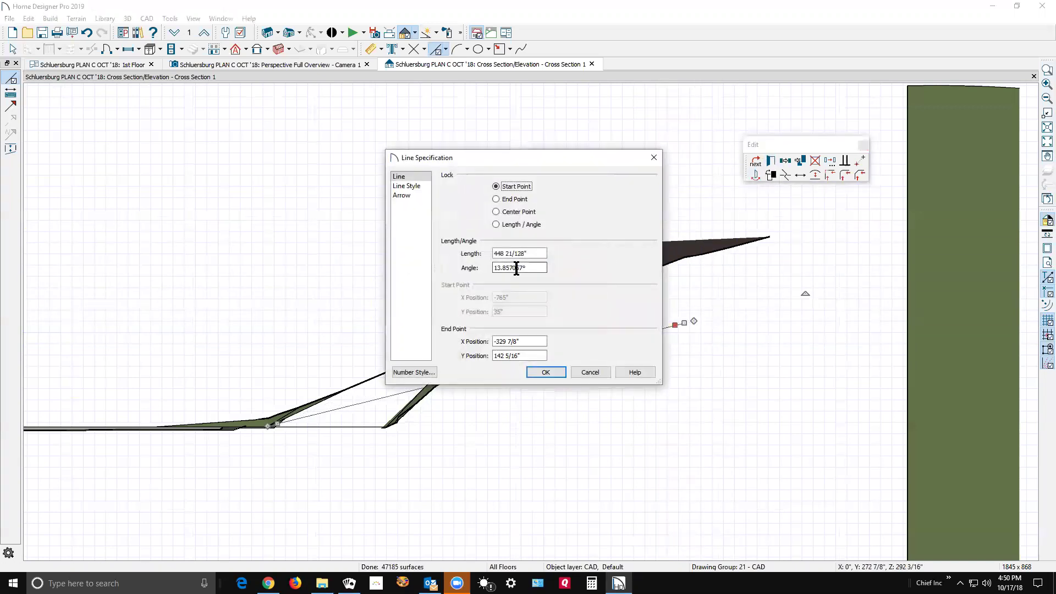
pyautogui.click(603, 372)
# Move the gentler slope line below the profile and back up until its lower end meets the edge of the flat pad.
pyautogui.moveTo(676, 326); pyautogui.dragTo(677, 343)
pyautogui.click(655, 396)
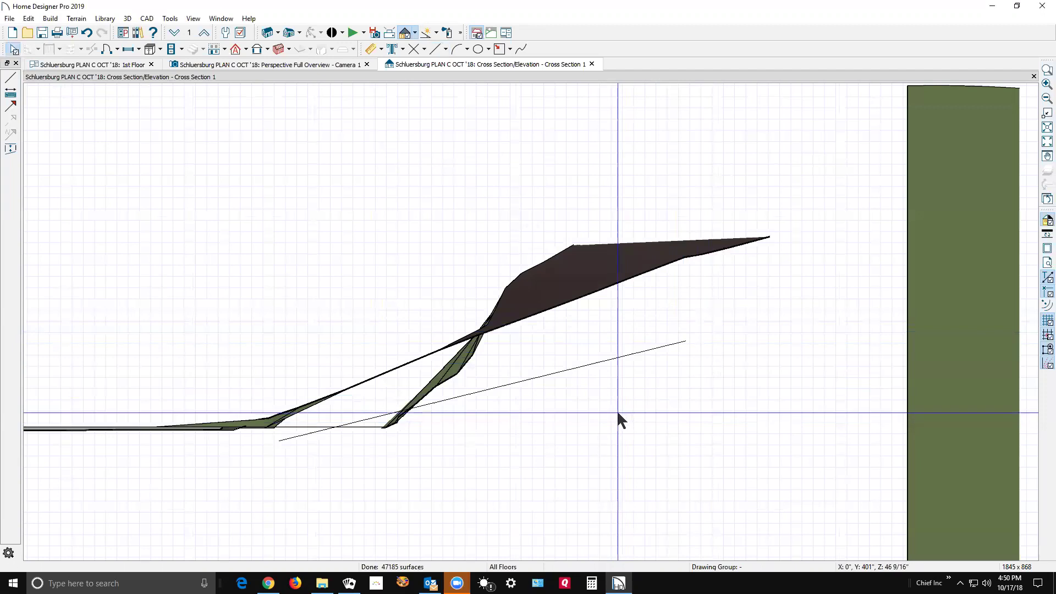
pyautogui.click(471, 394)
pyautogui.moveTo(482, 391); pyautogui.dragTo(471, 376)
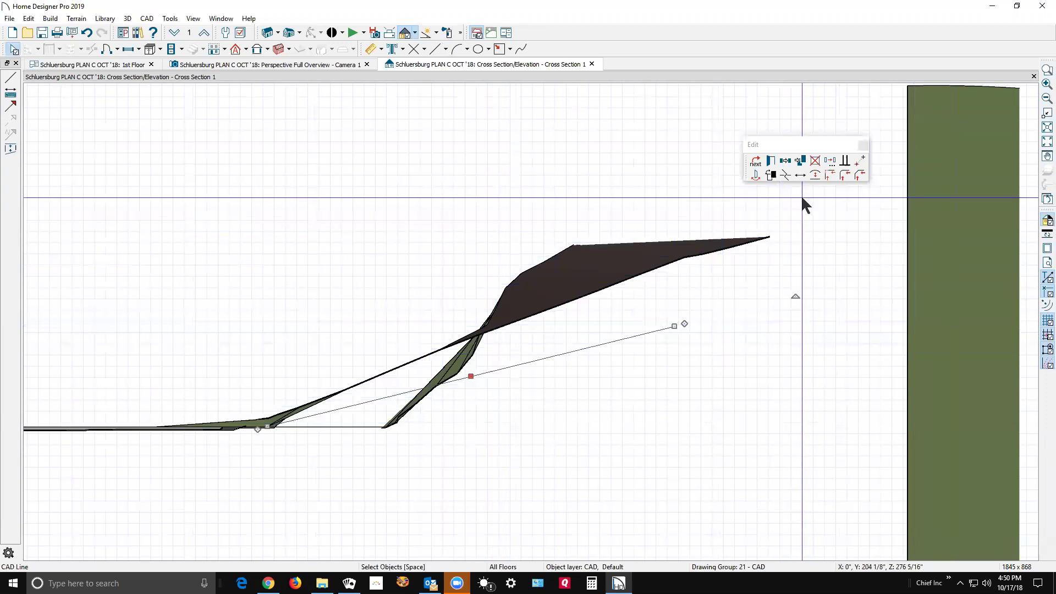
# Examine the 100' and 80' elevation lines around the driveway bend in the floor plan.
pyautogui.hotkey('ctrl', 'Tab')
pyautogui.scroll(-1, 566, 193)
pyautogui.scroll(-3, 570, 193)
pyautogui.scroll(-1, 631, 275)
pyautogui.scroll(1, 631, 274)
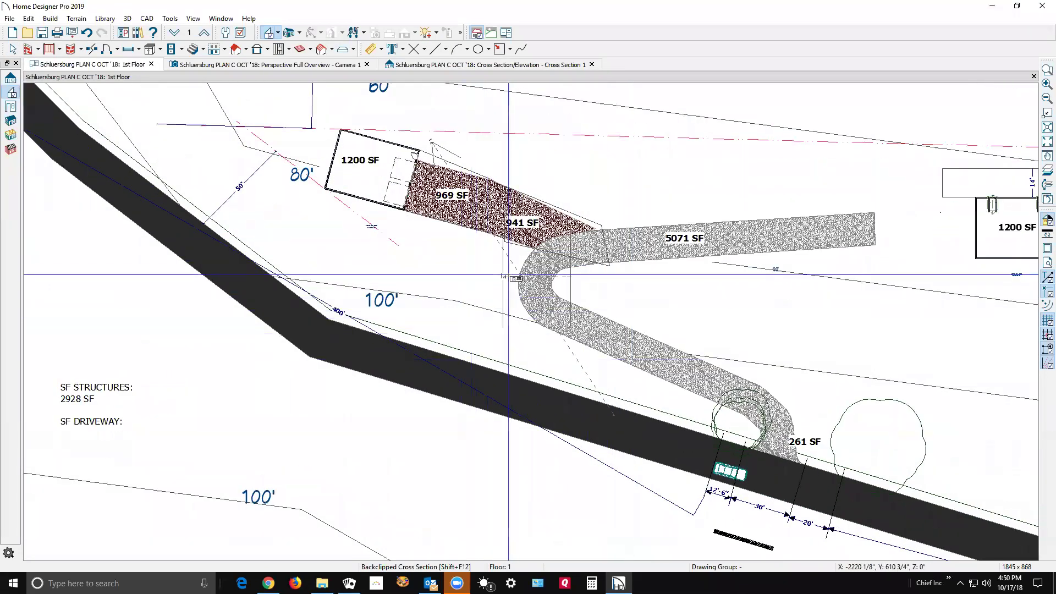
pyautogui.click(523, 324)
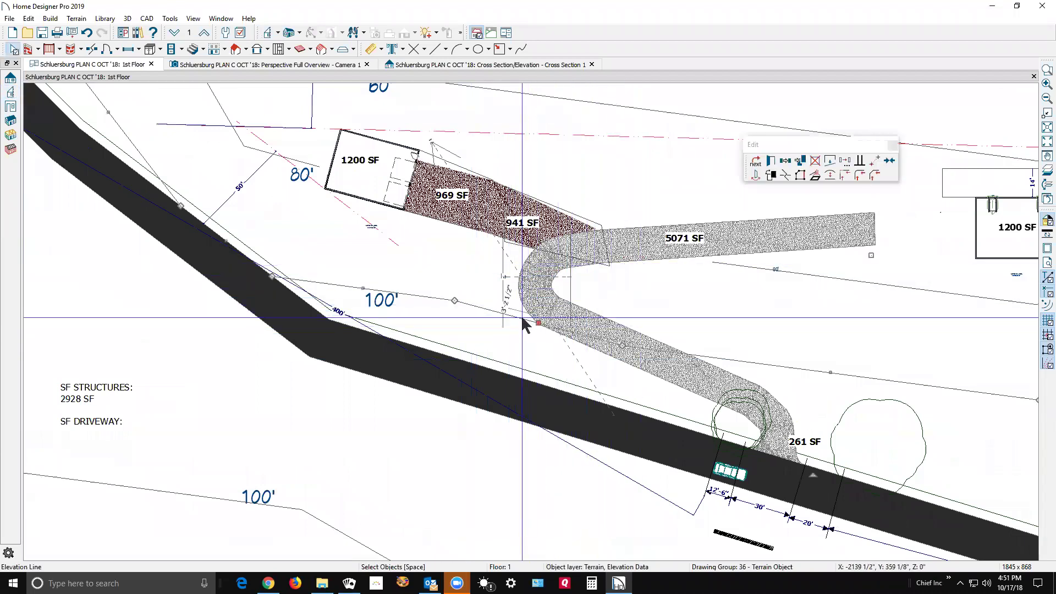
pyautogui.moveTo(500, 303); pyautogui.dragTo(816, 276)
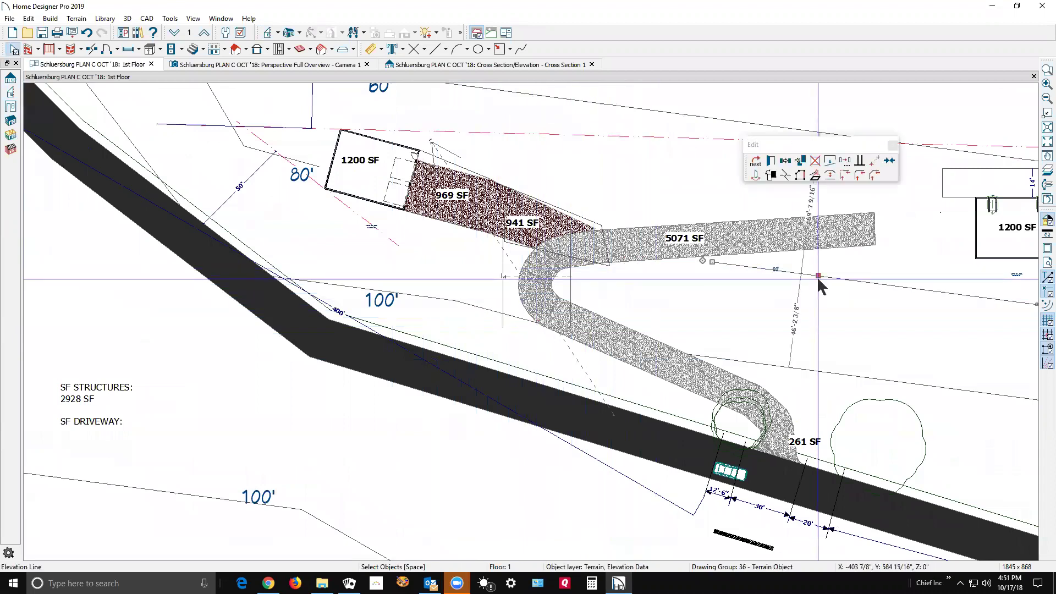
pyautogui.press('Escape')
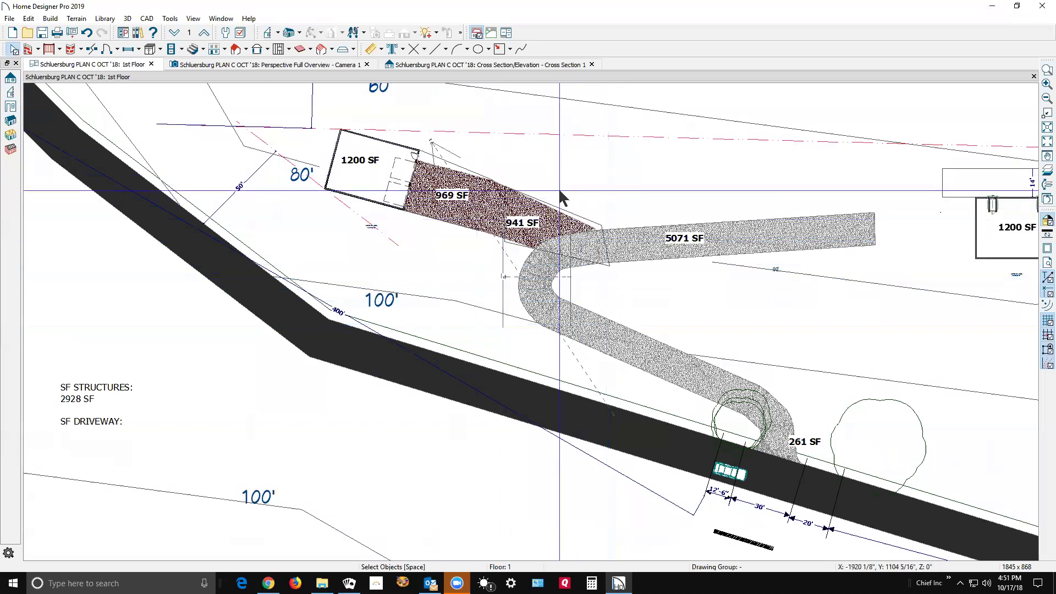
# Add a text-with-arrow note reading "12% GRADE" beside the inside of the driveway bend.
pyautogui.scroll(2, 521, 177)
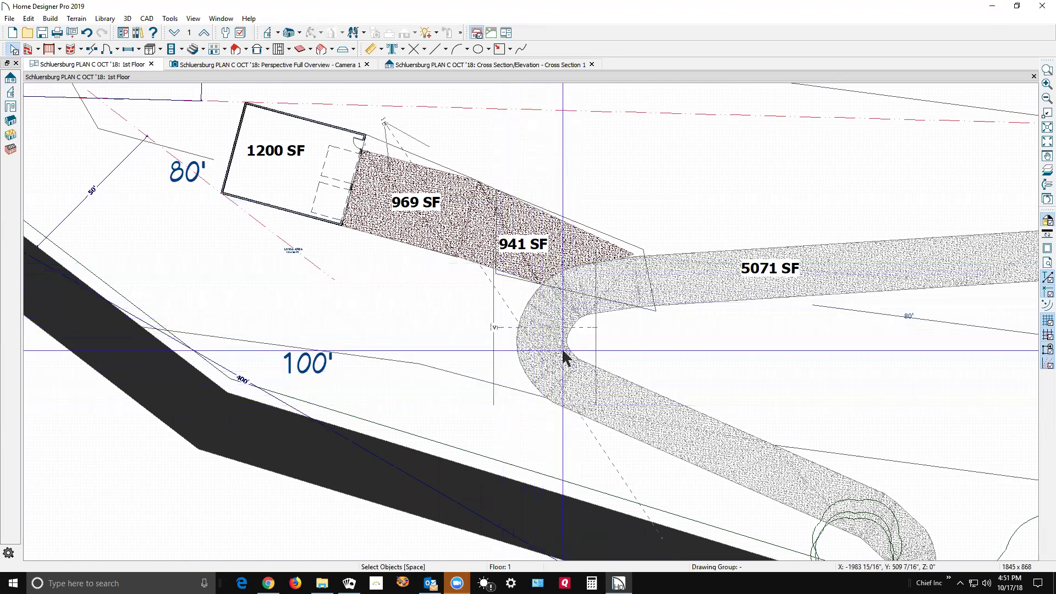
pyautogui.click(403, 50)
pyautogui.click(415, 85)
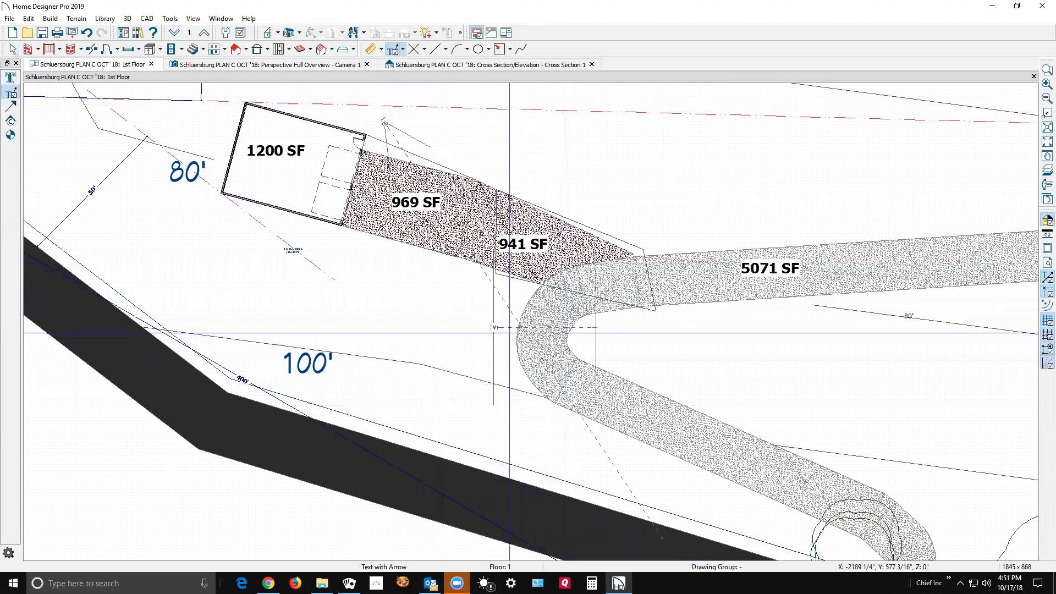
pyautogui.moveTo(559, 358); pyautogui.dragTo(661, 348)
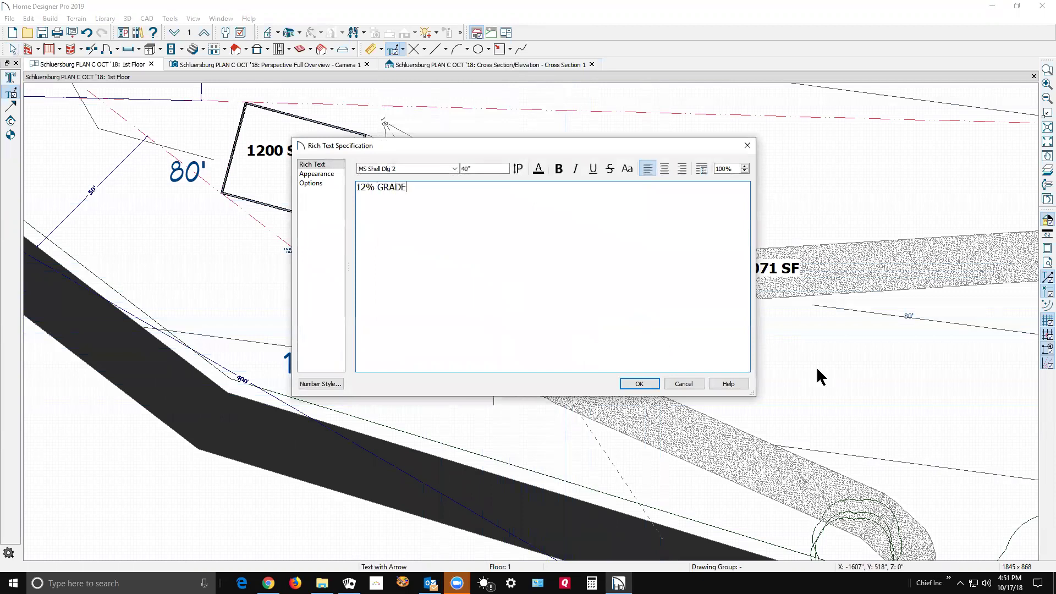
pyautogui.click(639, 384)
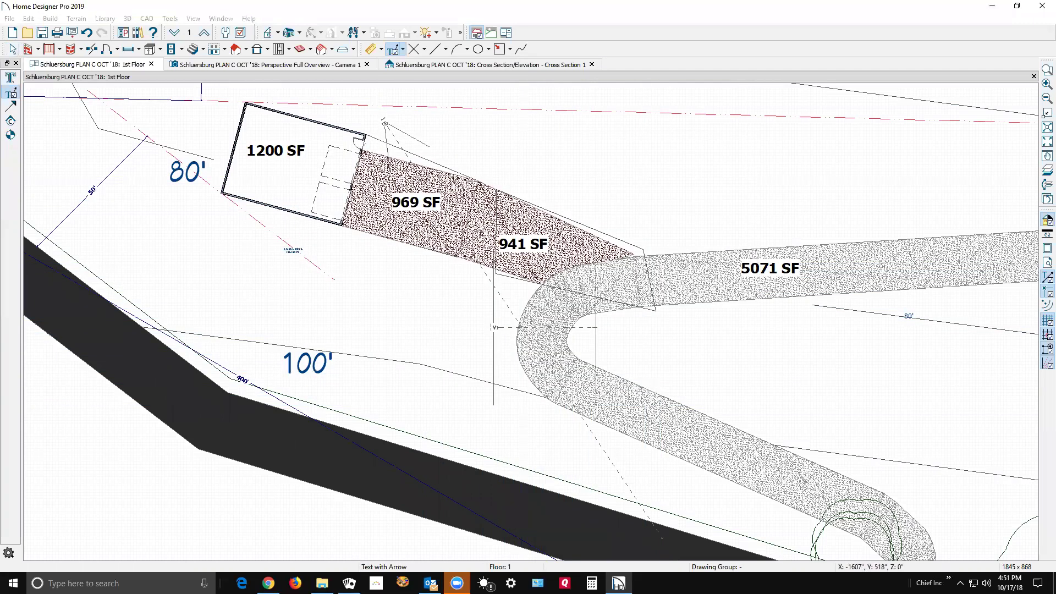
# Reposition the "12% GRADE" note's arrow so it runs from the text to the driveway bend.
pyautogui.click(717, 358)
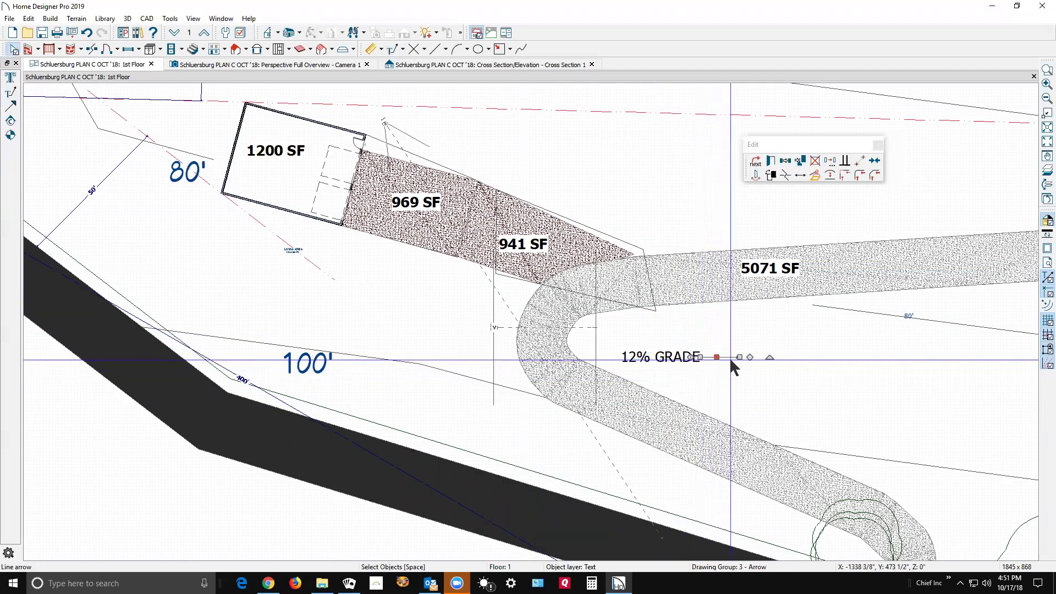
pyautogui.moveTo(527, 328); pyautogui.dragTo(560, 349)
pyautogui.click(700, 401)
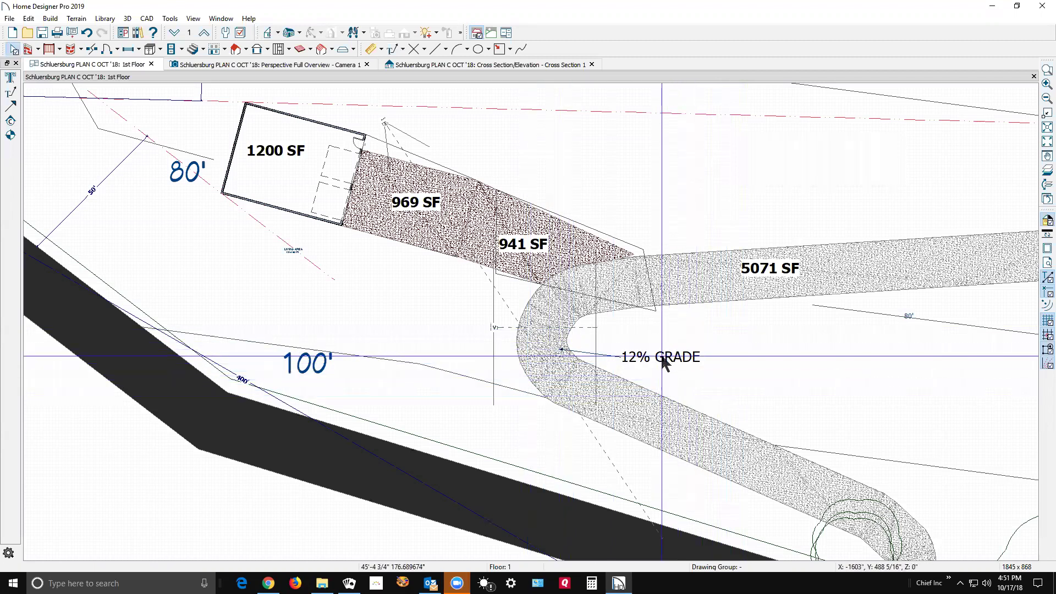
# Inspect the 100' elevation line at the driveway bend and compare the gentler slope line with the terrain in the cross section.
pyautogui.click(645, 287)
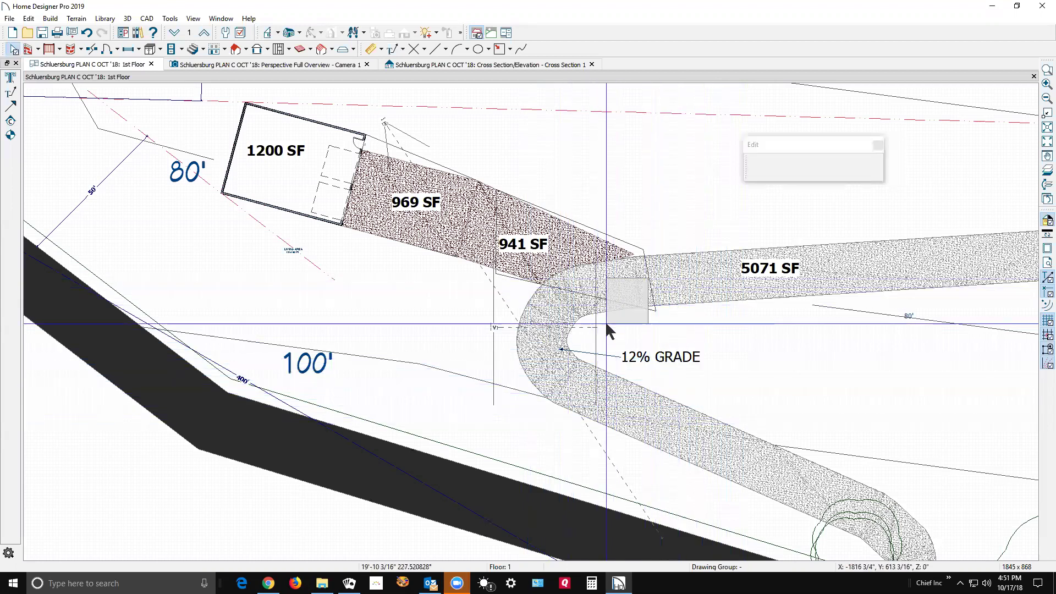
pyautogui.click(737, 373)
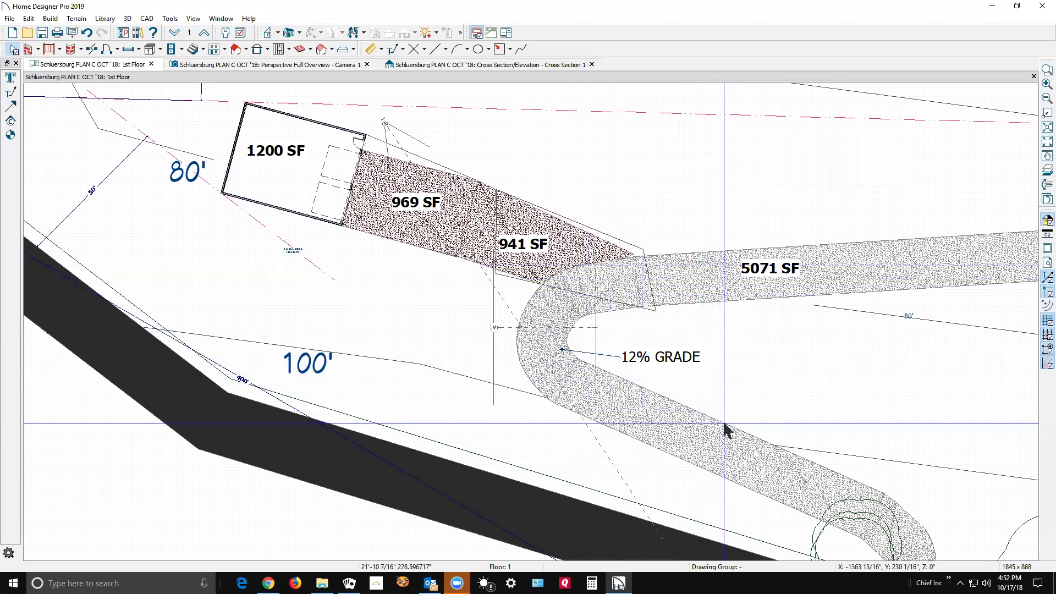
pyautogui.click(528, 392)
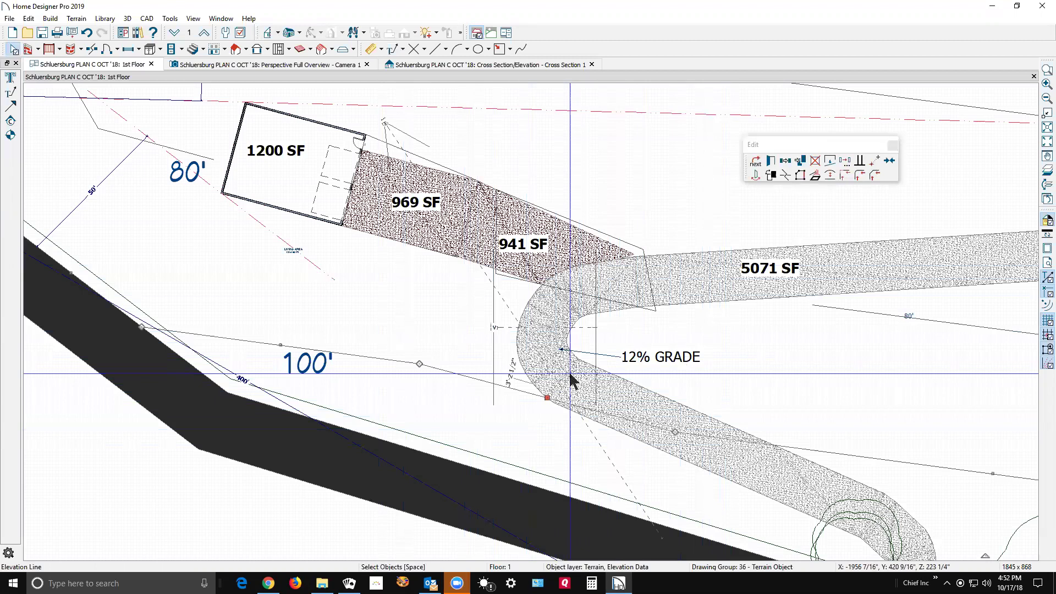
pyautogui.click(495, 329)
pyautogui.hotkey('ctrl', 'Tab')
pyautogui.hotkey('ctrl', 'Tab')
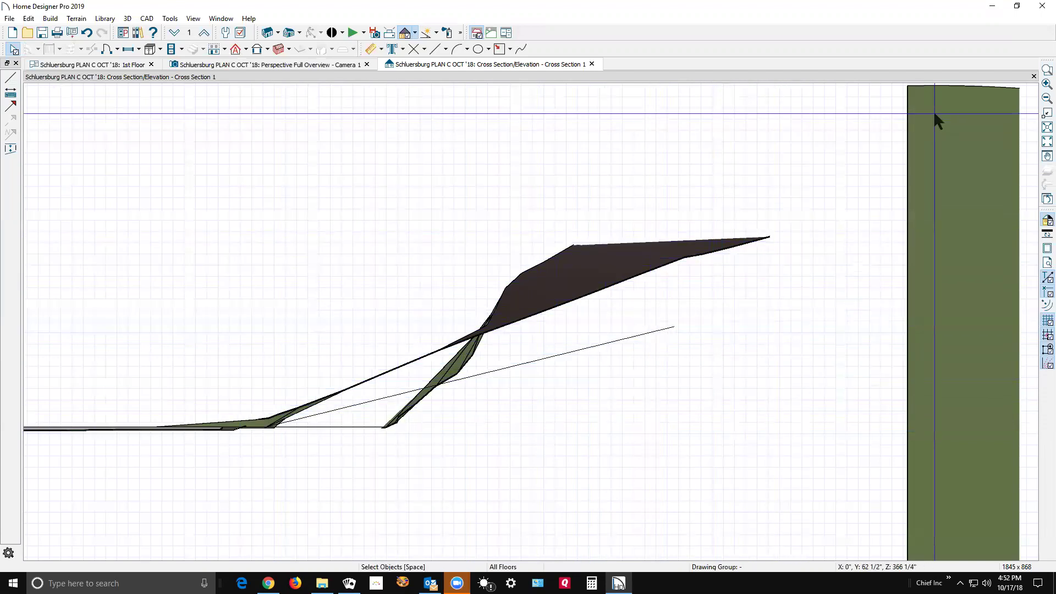
# Close the cross section view without saving it and view the driveway and parking pad junction in the perspective overview.
pyautogui.click(1034, 77)
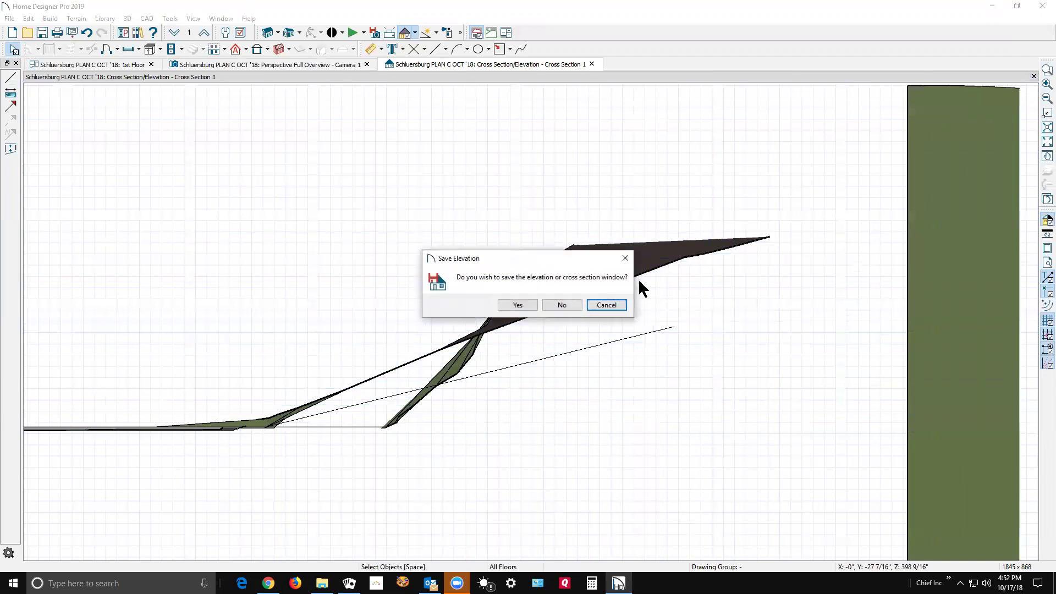
pyautogui.click(562, 305)
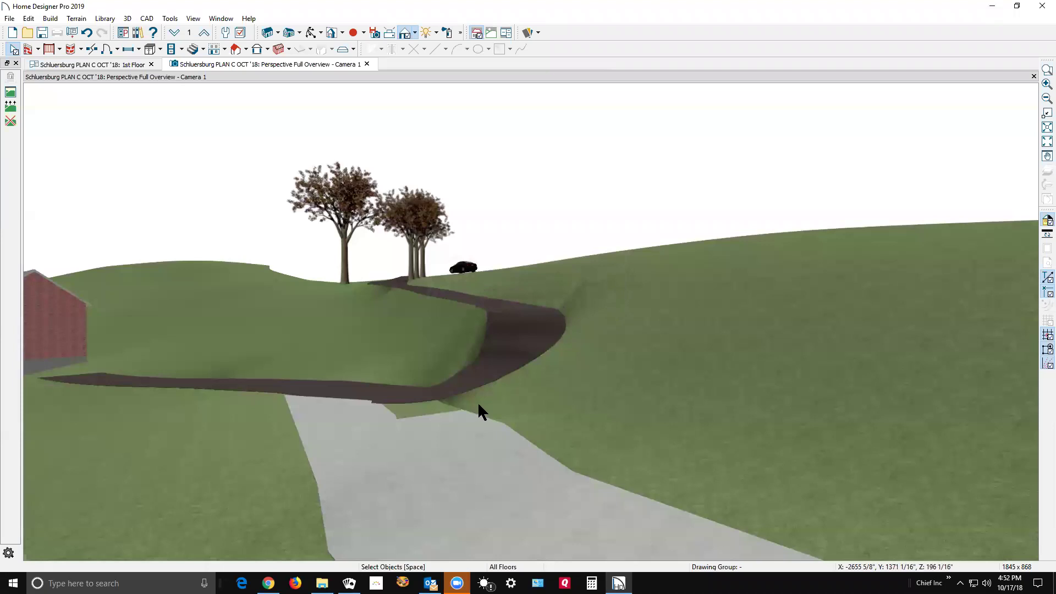
pyautogui.scroll(-2, 479, 405)
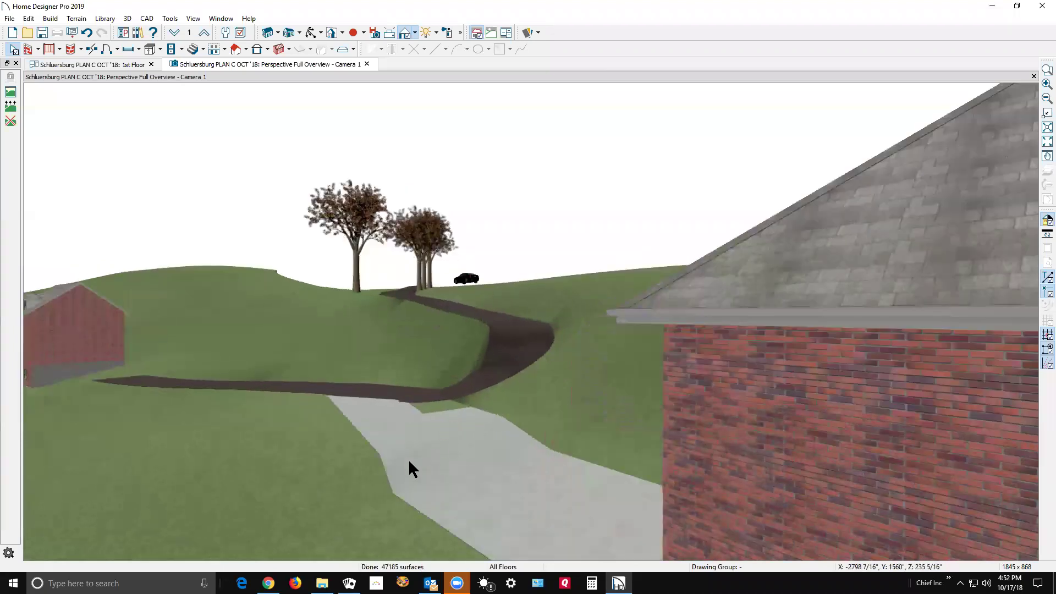
# Shorten the elevation region at the junction by pulling its pad-side edge toward the driveway, and check the terrain in the perspective overview.
pyautogui.hotkey('ctrl', 'Tab')
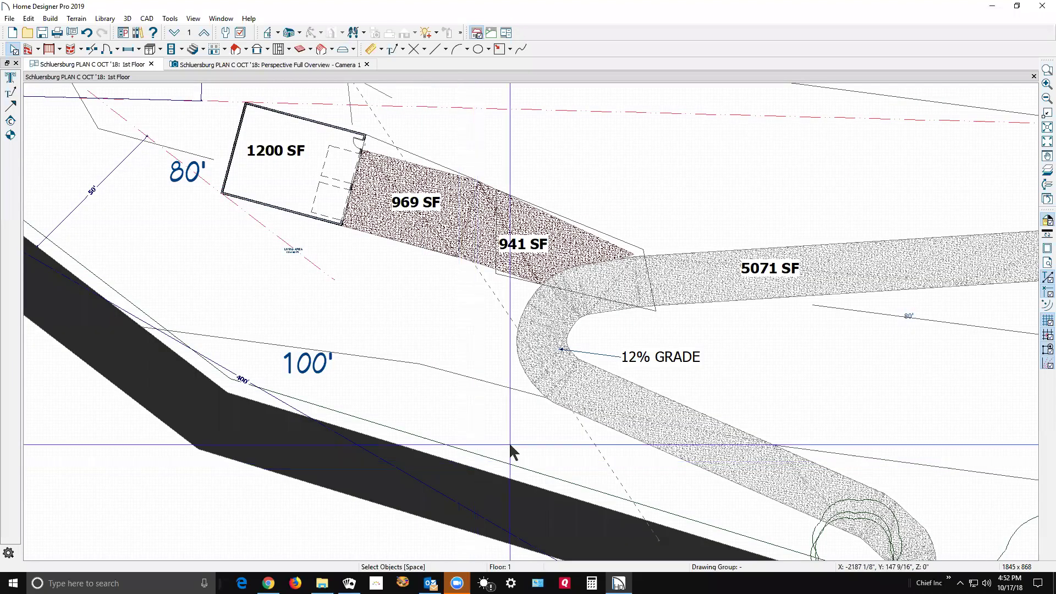
pyautogui.click(498, 226)
pyautogui.moveTo(497, 221); pyautogui.dragTo(562, 209)
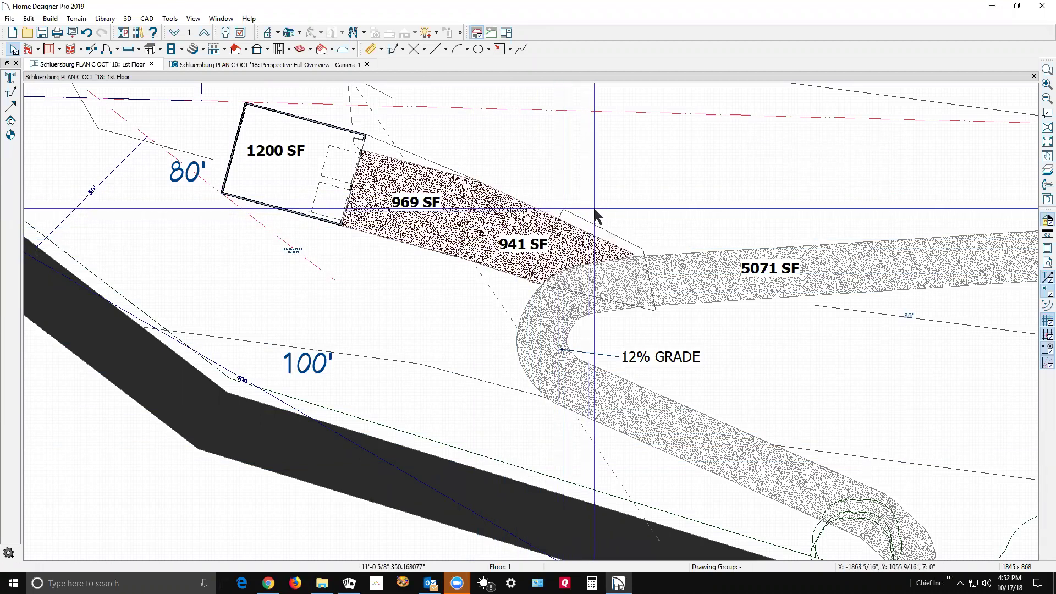
pyautogui.hotkey('ctrl', 'Tab')
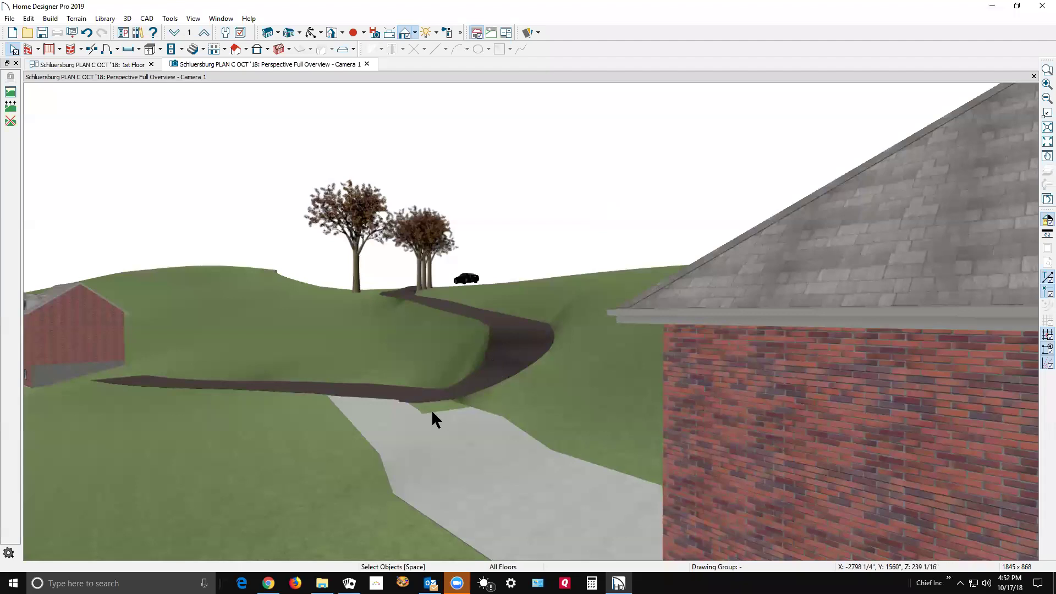
pyautogui.scroll(3, 427, 407)
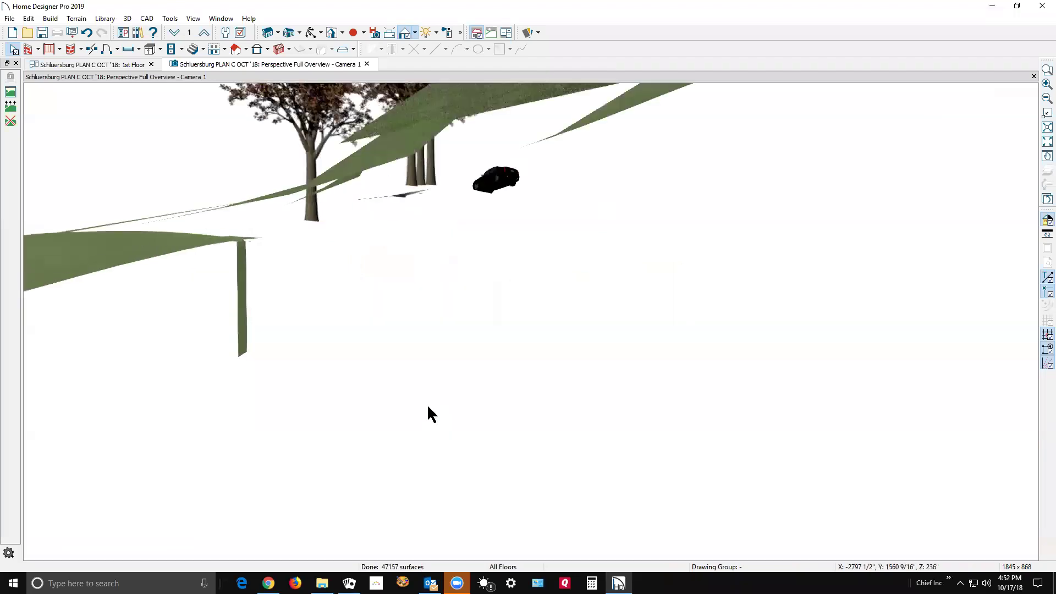
pyautogui.scroll(-3, 433, 407)
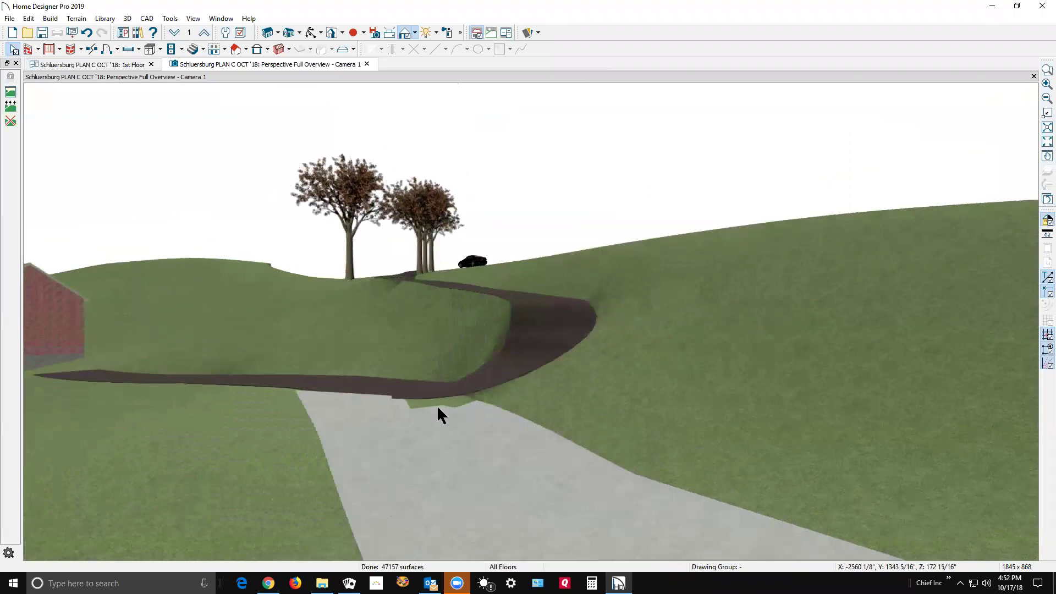
# Check the elevation settings of the 80' elevation line and of the elevation region at the driveway junction in the floor plan.
pyautogui.hotkey('ctrl', 'Tab')
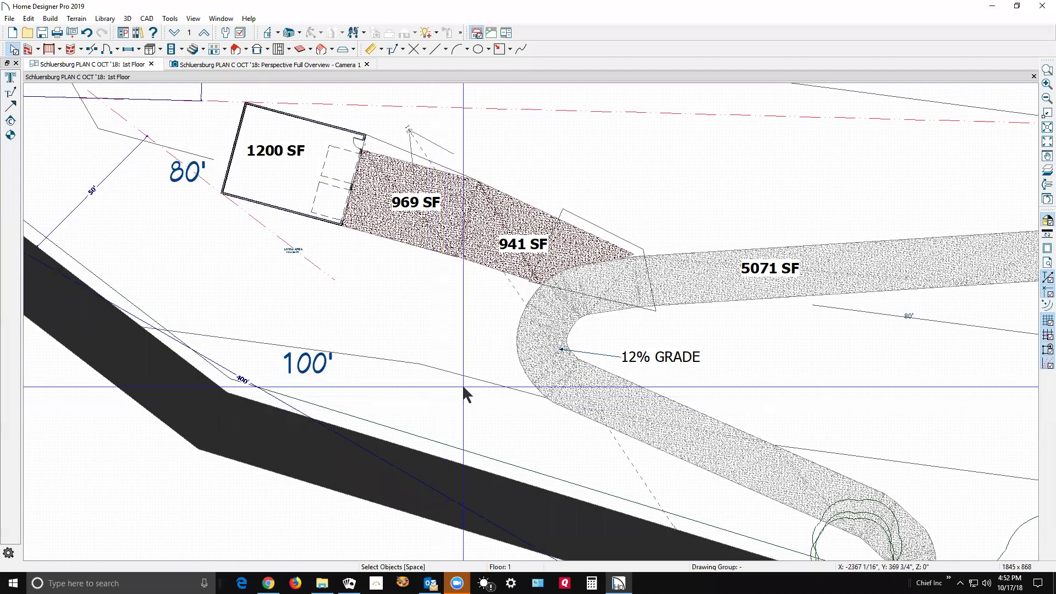
pyautogui.doubleClick(908, 317)
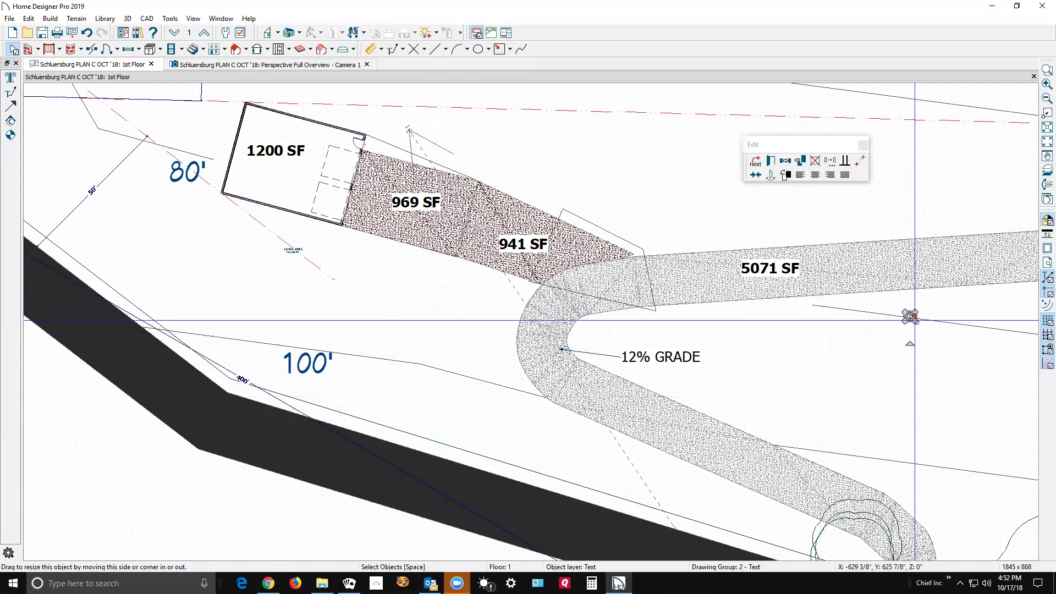
pyautogui.click(696, 383)
pyautogui.click(979, 325)
pyautogui.doubleClick(979, 327)
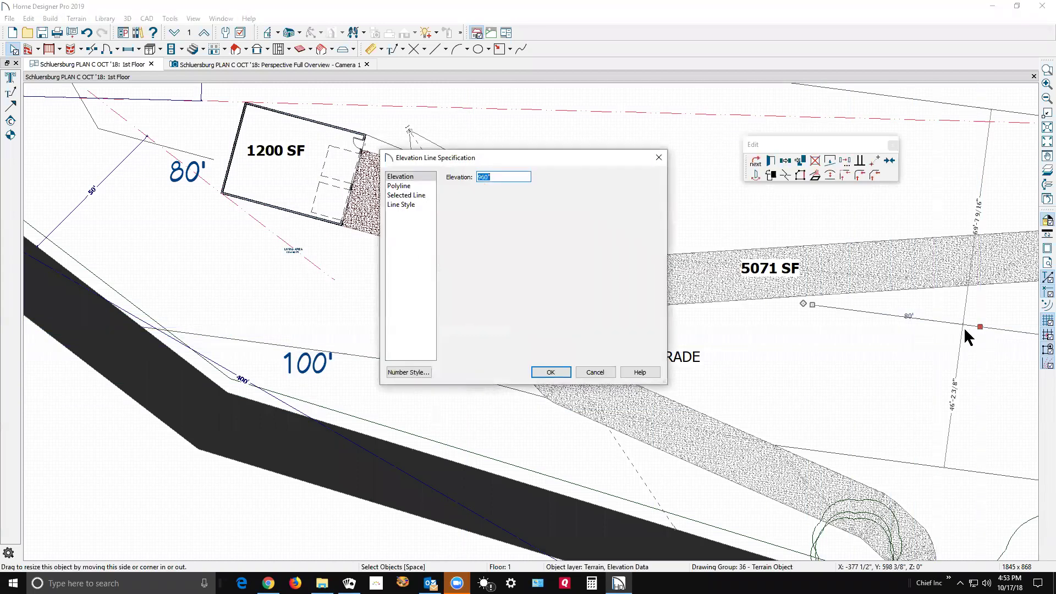
pyautogui.click(594, 373)
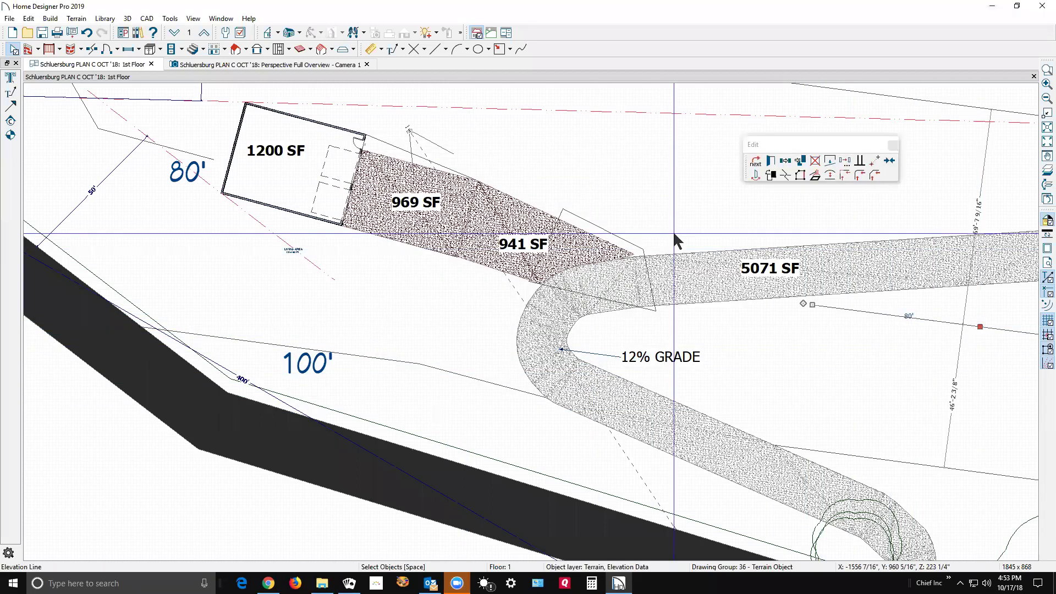
pyautogui.doubleClick(615, 235)
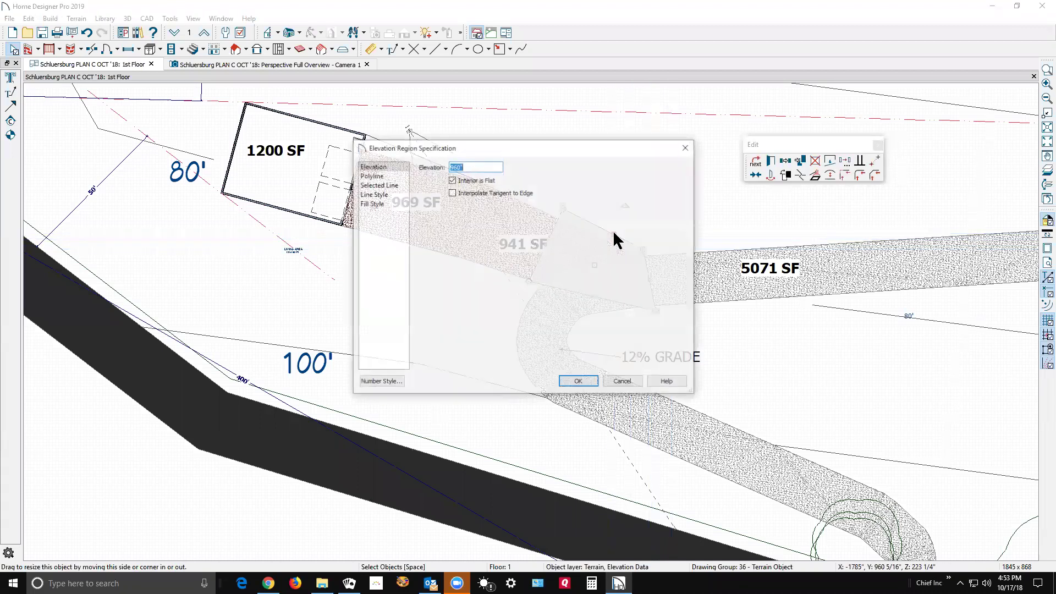
pyautogui.click(617, 383)
# Move the elevation region's lower pad-side corner slightly beyond the driveway bend's outer edge and check the junction in the perspective overview.
pyautogui.moveTo(535, 297); pyautogui.dragTo(524, 296)
pyautogui.press('Escape')
pyautogui.hotkey('ctrl', 'Tab')
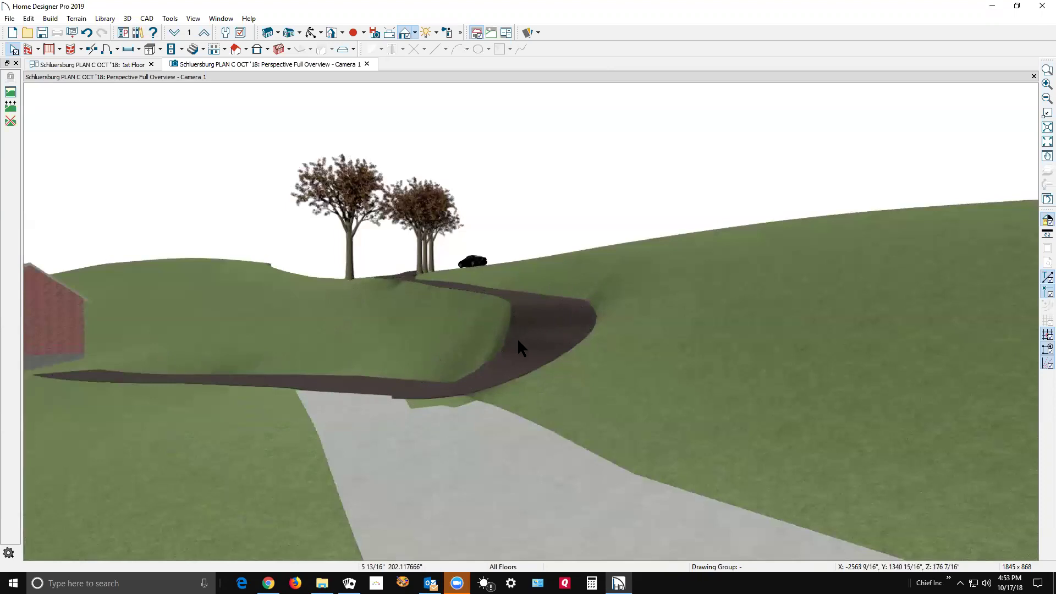
pyautogui.hotkey('ctrl', 'Tab')
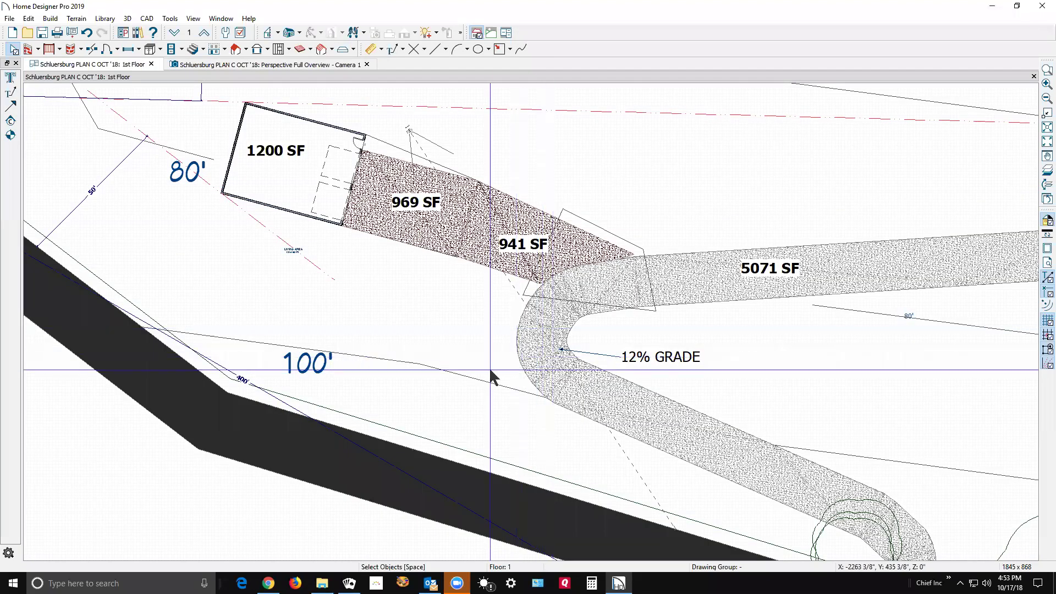
# Examine the 100' elevation line and its spacing from the elevation region at the driveway bend in the floor plan.
pyautogui.click(487, 383)
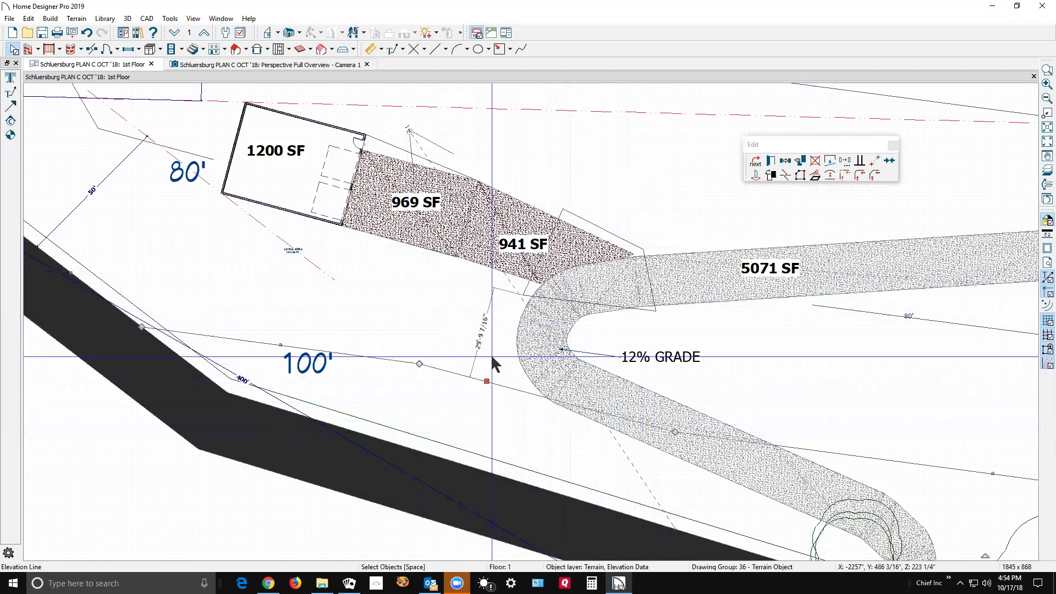
pyautogui.scroll(2, 490, 354)
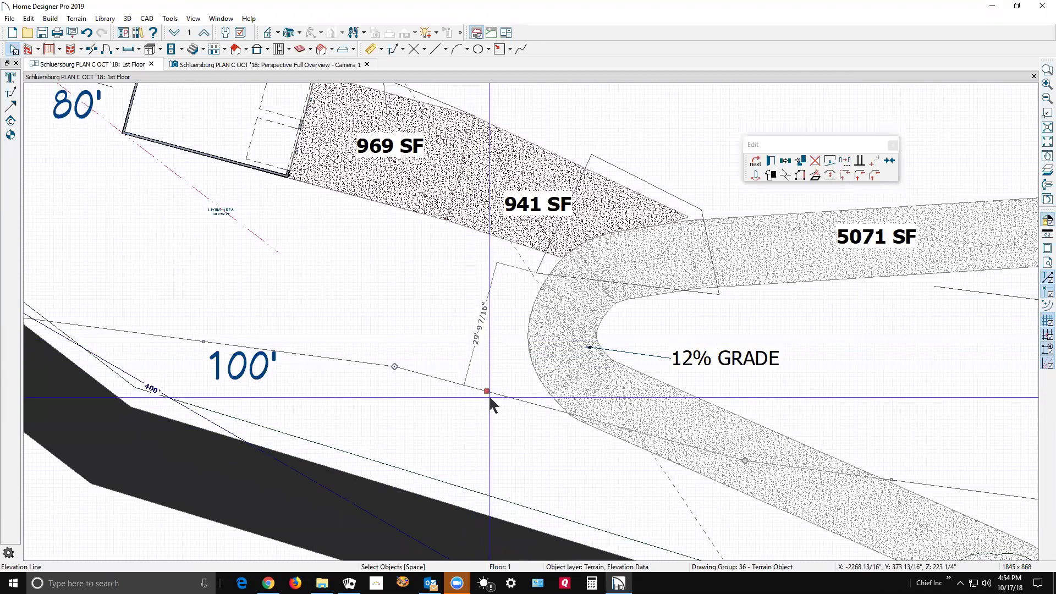
pyautogui.scroll(-3, 488, 396)
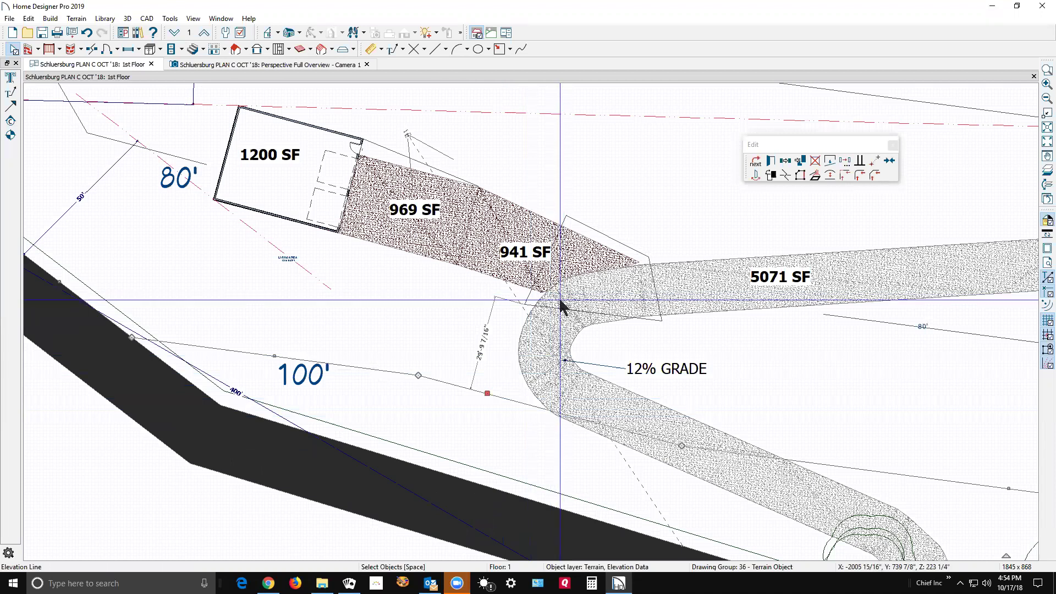
pyautogui.press('Escape')
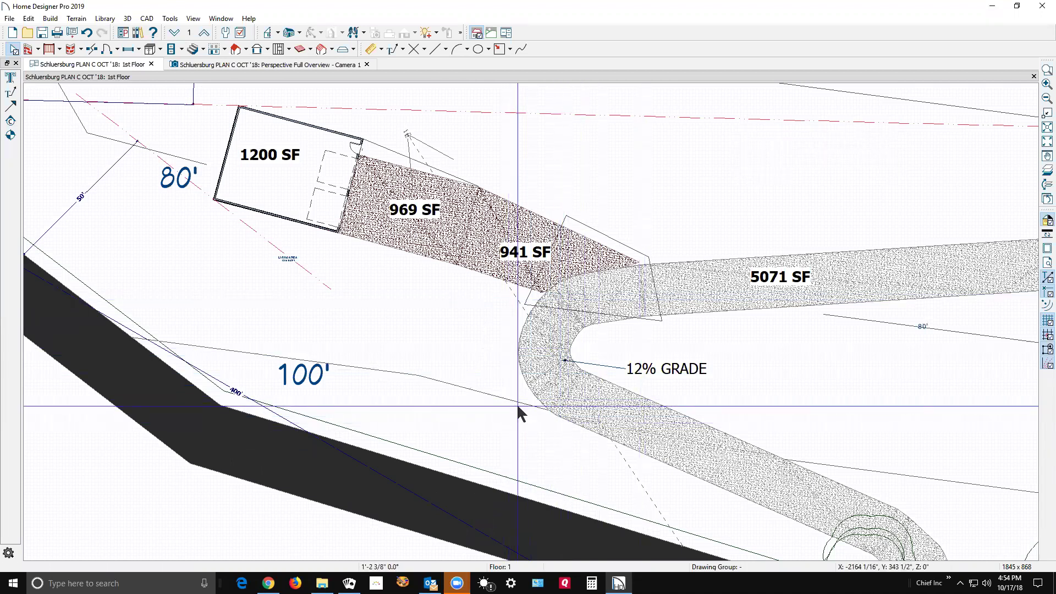
pyautogui.click(502, 397)
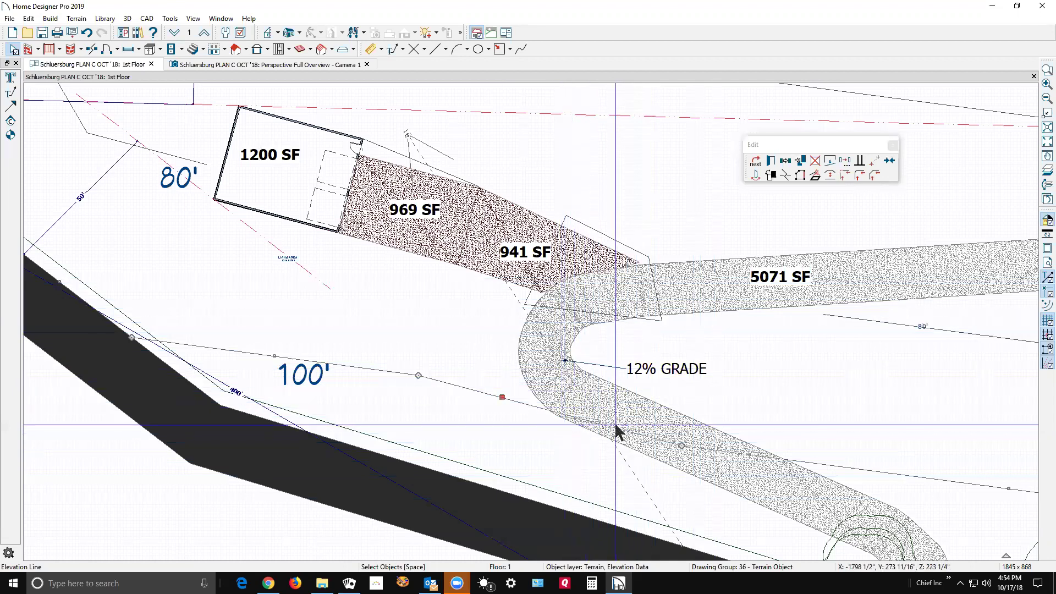
pyautogui.scroll(-3, 687, 327)
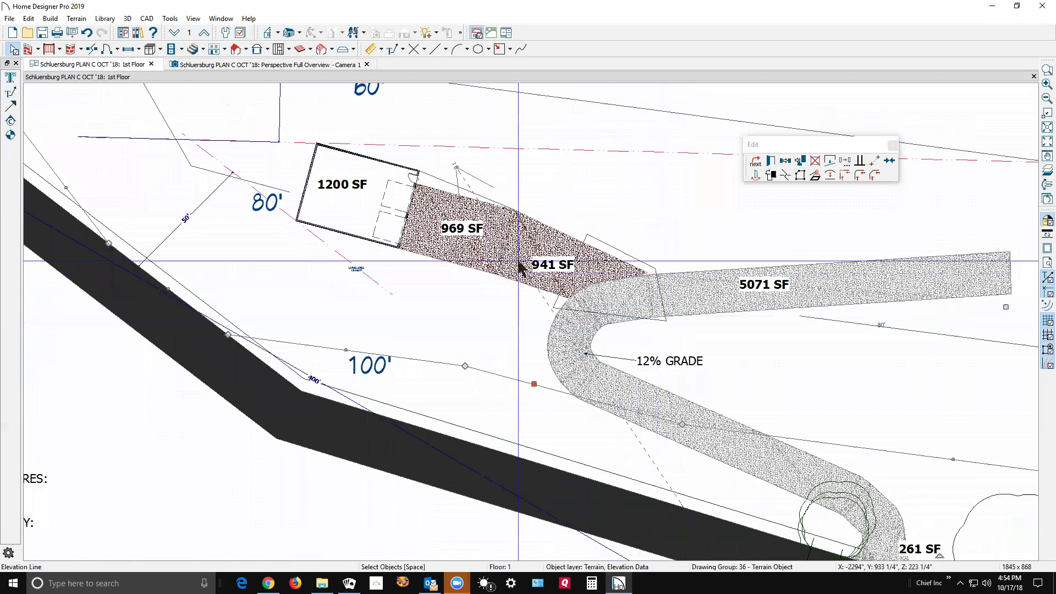
pyautogui.scroll(1, 600, 311)
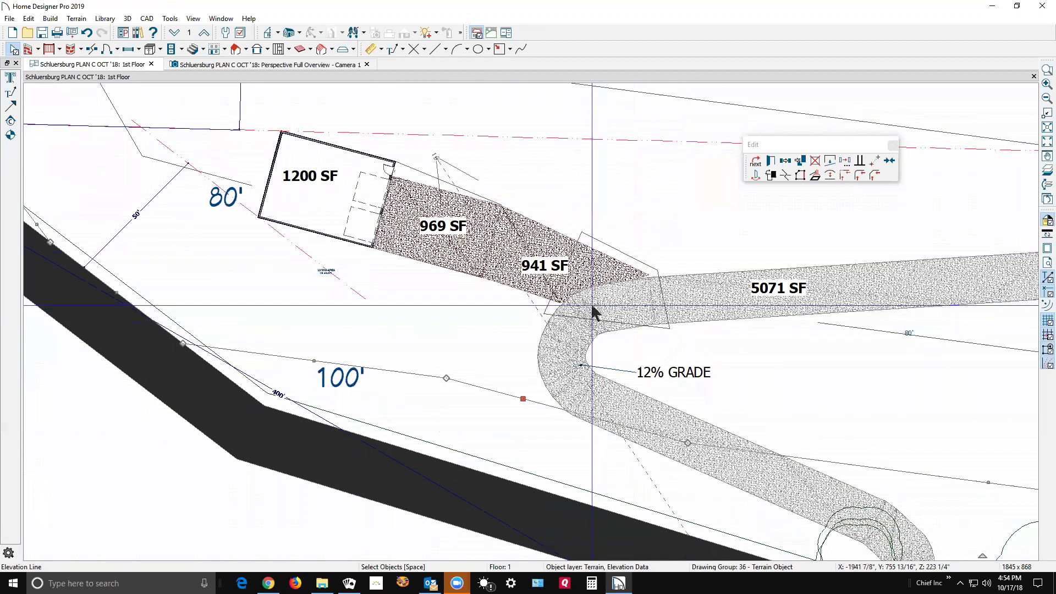
# Inspect the transition between the parking pad and the driveway bend up close and from farther back in the perspective overview.
pyautogui.hotkey('ctrl', 'Tab')
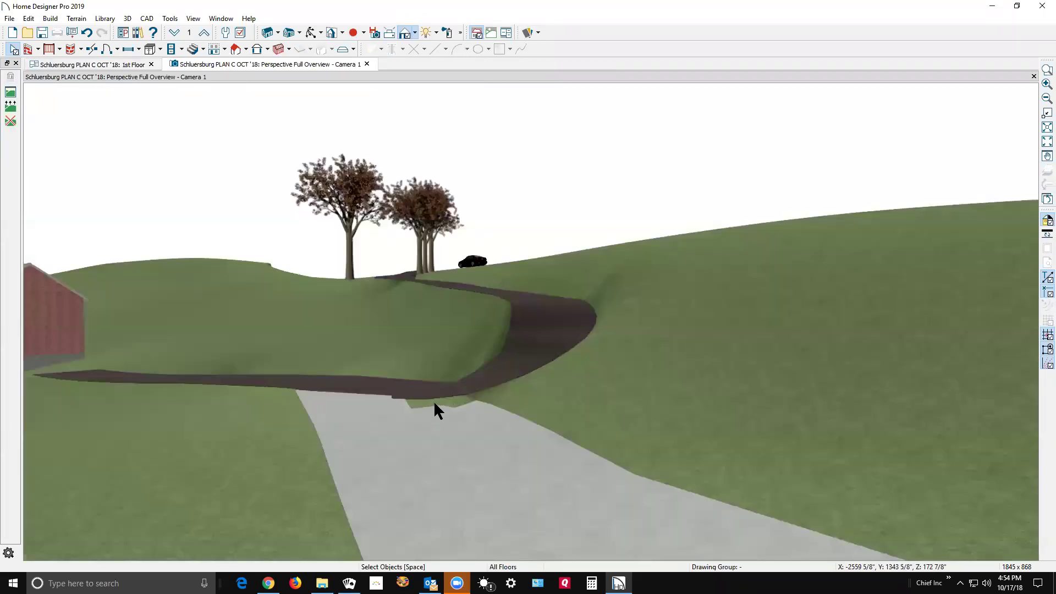
pyautogui.scroll(4, 431, 402)
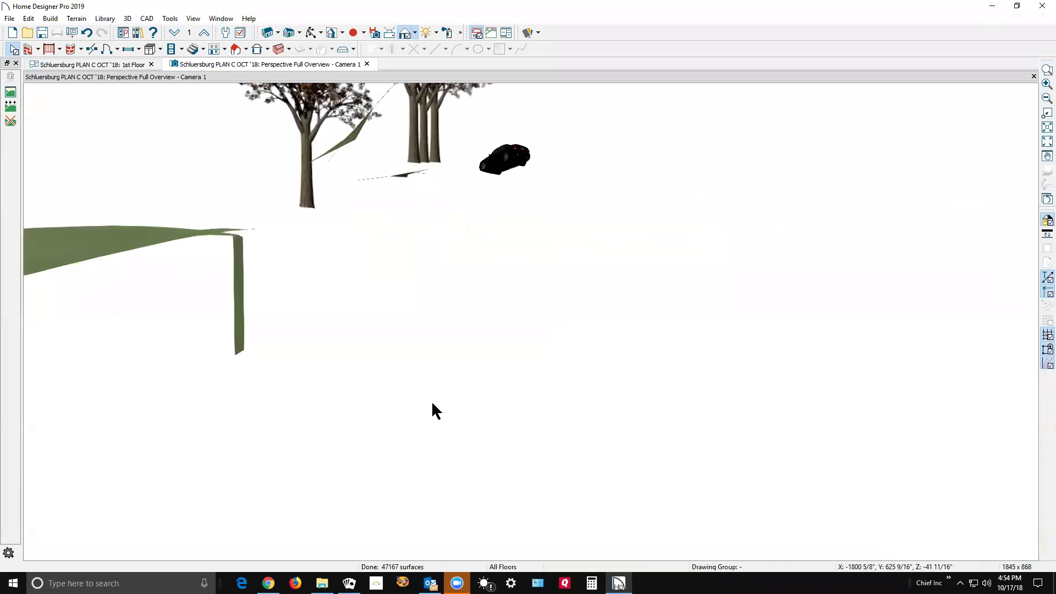
pyautogui.scroll(-3, 433, 401)
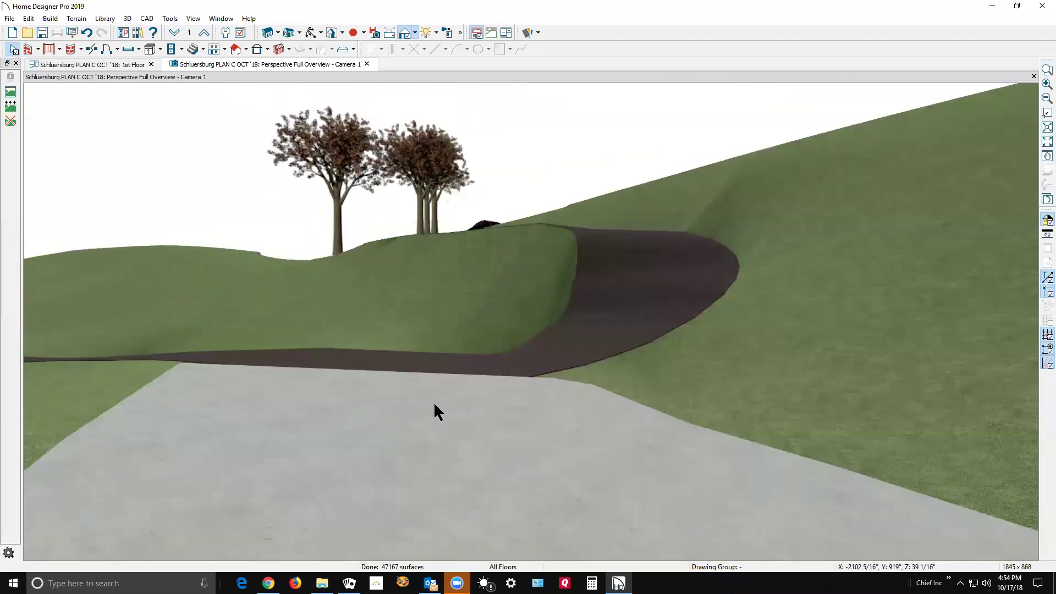
pyautogui.scroll(-1, 485, 400)
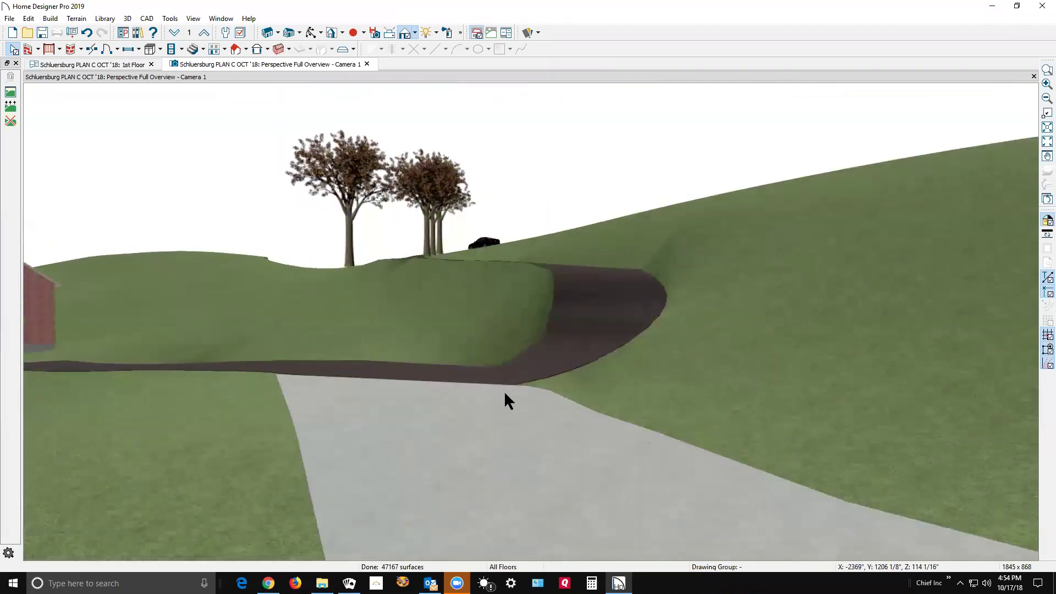
pyautogui.scroll(-2, 504, 391)
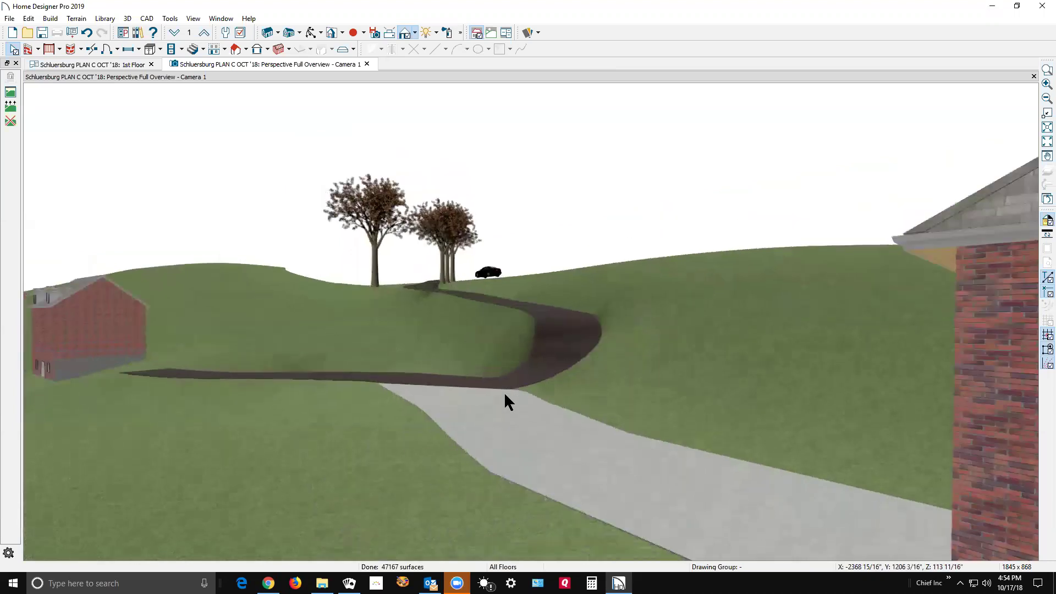